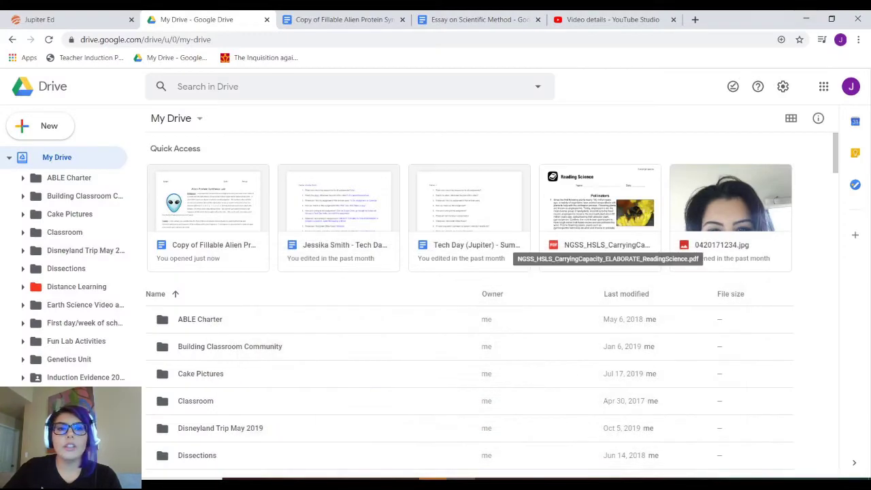
# Step: Collapse the expanded My Drive folder tree in the navigation
pyautogui.scroll(-2, 599, 245)
pyautogui.scroll(2, 599, 245)
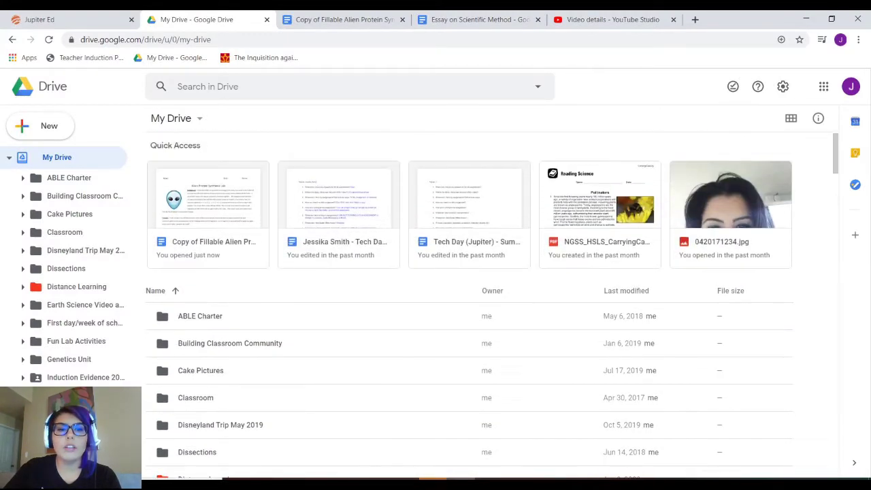
pyautogui.click(9, 157)
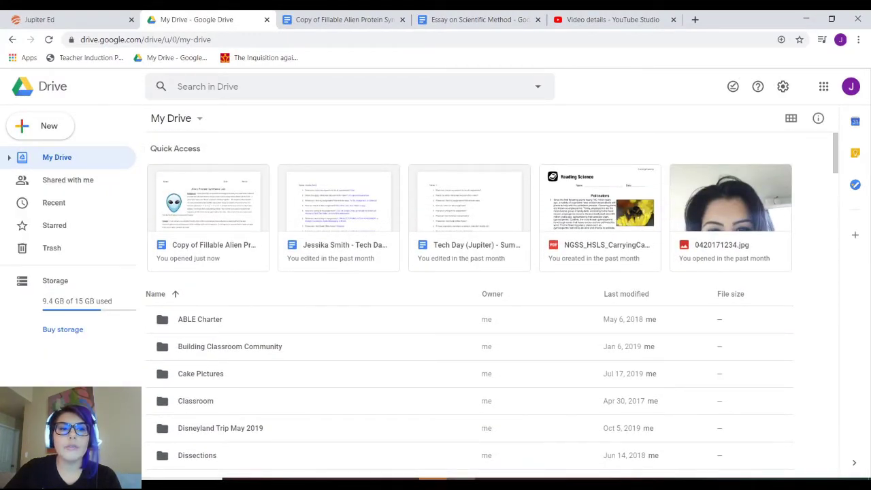
# Step: Look through the folders and loose files stored in My Drive to see how they are organized
pyautogui.scroll(-4, 469, 306)
pyautogui.scroll(3, 469, 306)
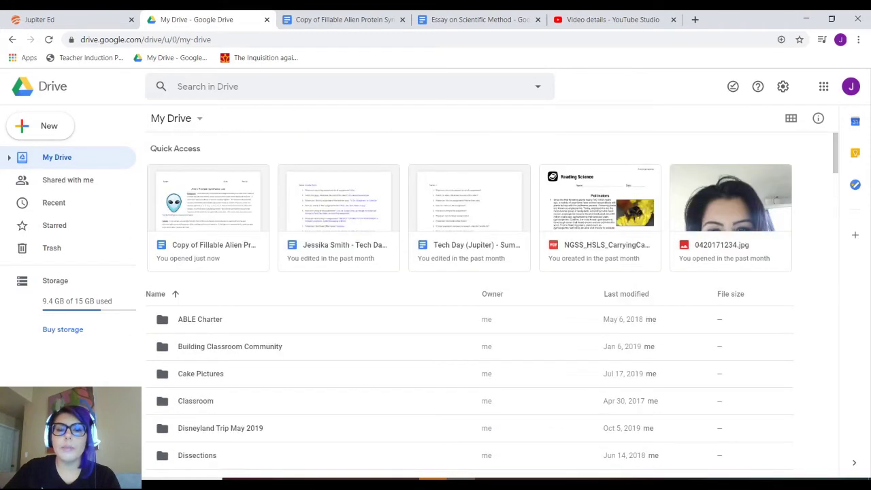
pyautogui.scroll(-10, 470, 307)
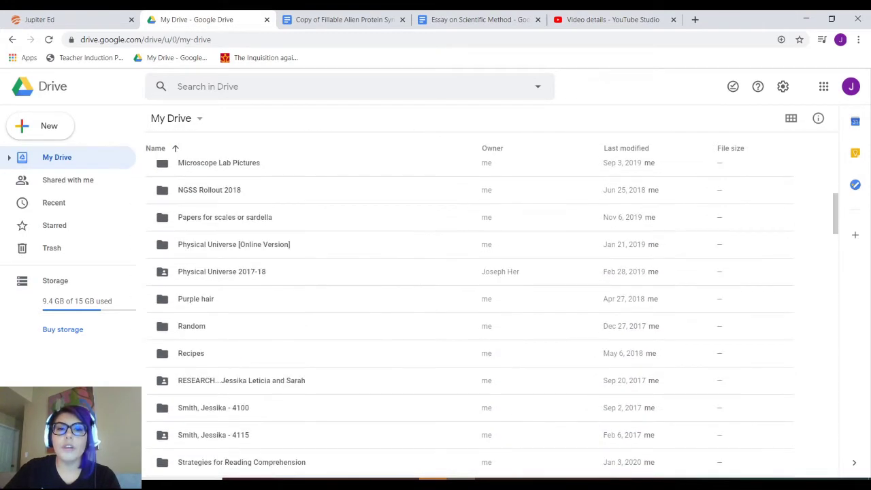
pyautogui.scroll(-5, 470, 307)
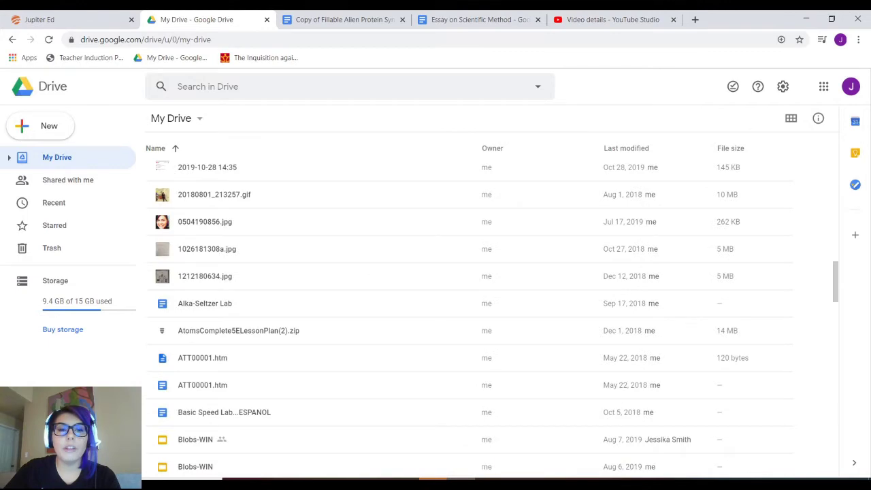
pyautogui.scroll(-12, 470, 306)
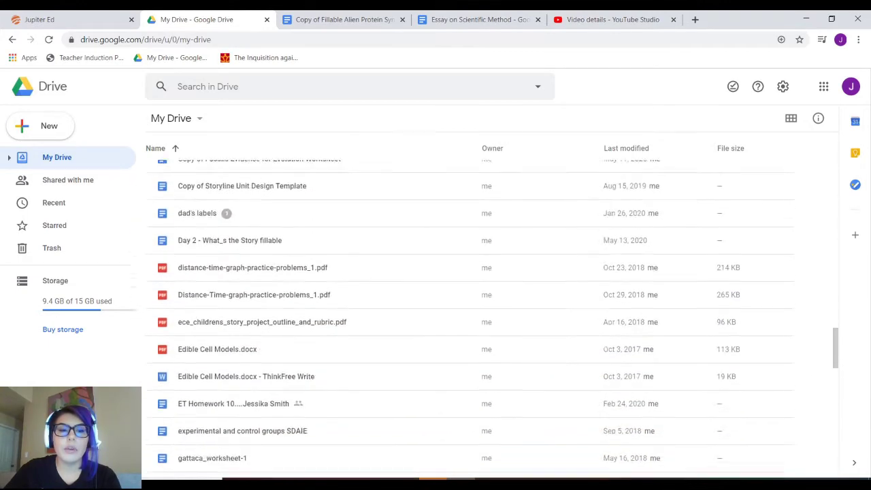
pyautogui.scroll(-10, 470, 307)
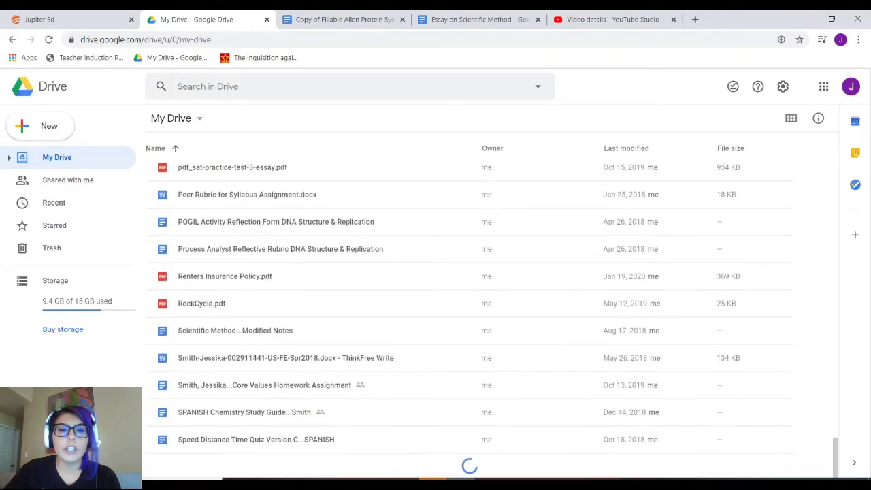
pyautogui.scroll(15, 470, 306)
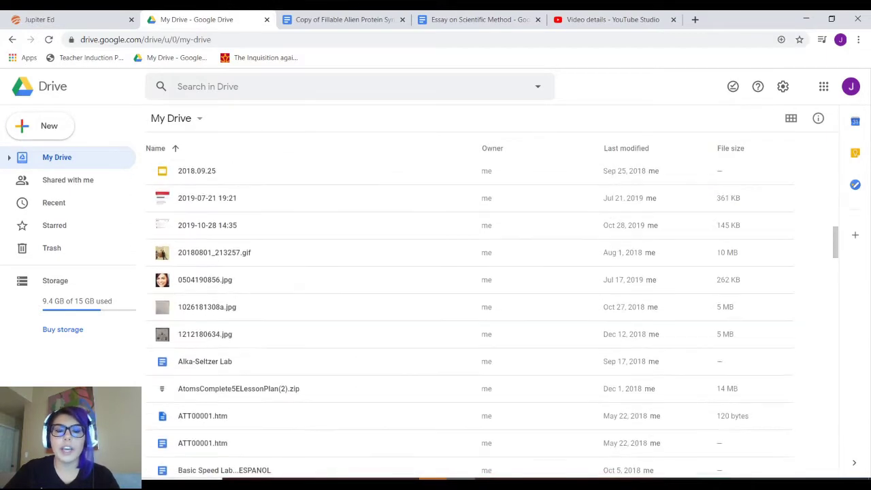
pyautogui.scroll(10, 469, 306)
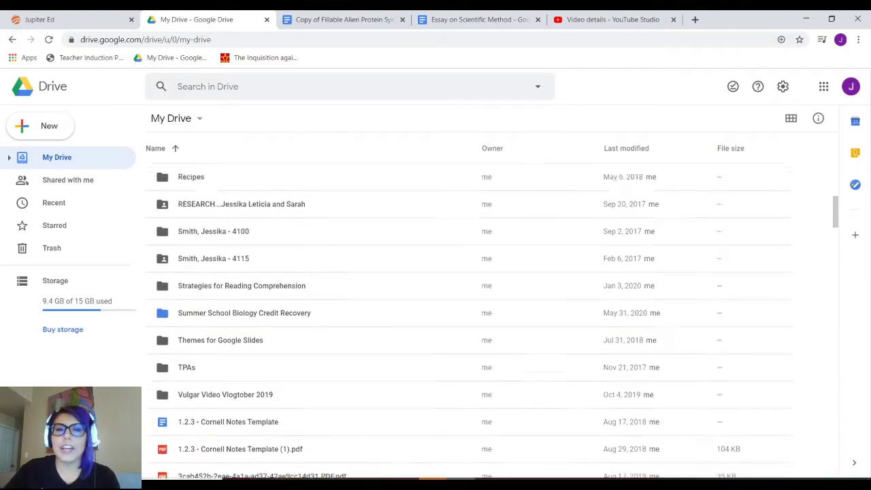
pyautogui.scroll(5, 469, 306)
pyautogui.scroll(-20, 470, 307)
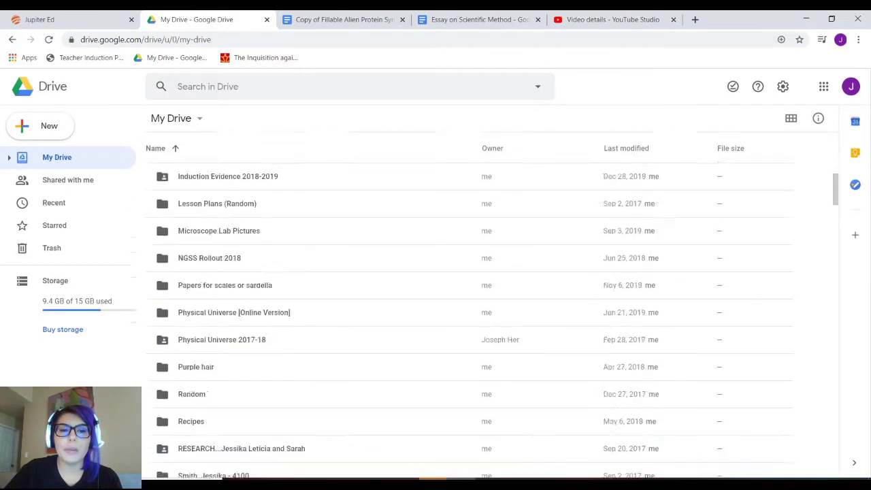
pyautogui.scroll(20, 470, 306)
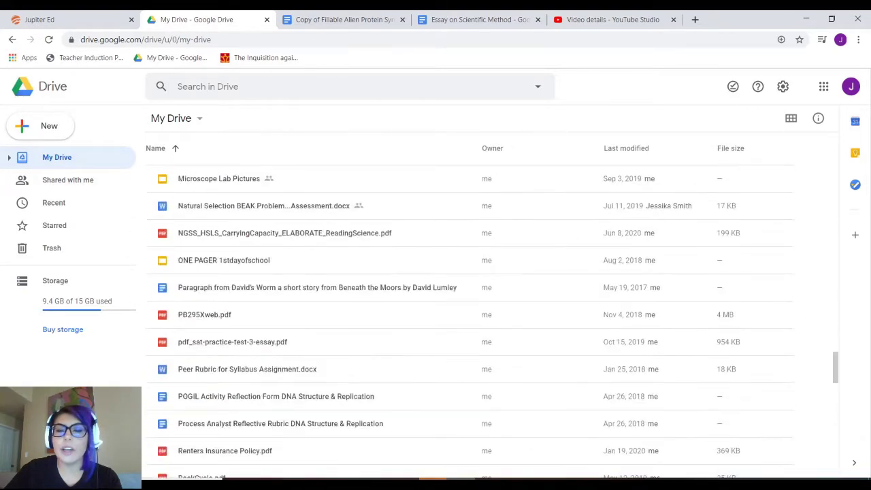
pyautogui.scroll(15, 470, 306)
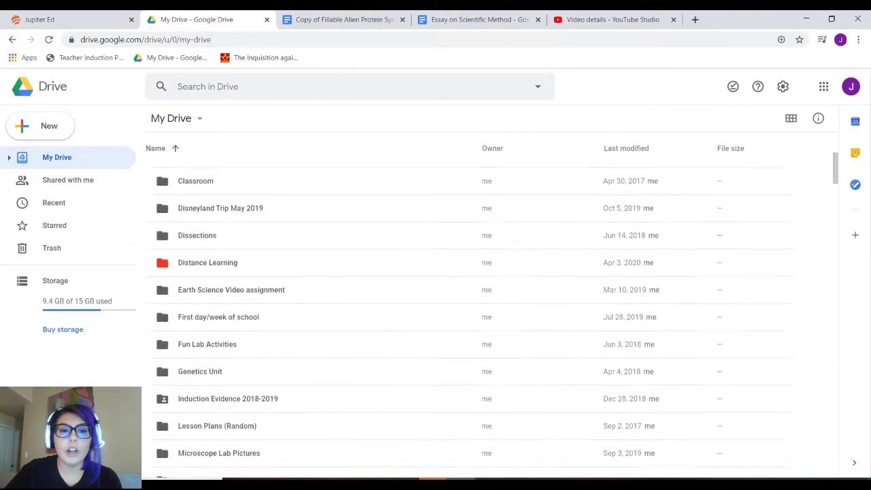
pyautogui.scroll(-2, 469, 306)
pyautogui.scroll(-2, 470, 306)
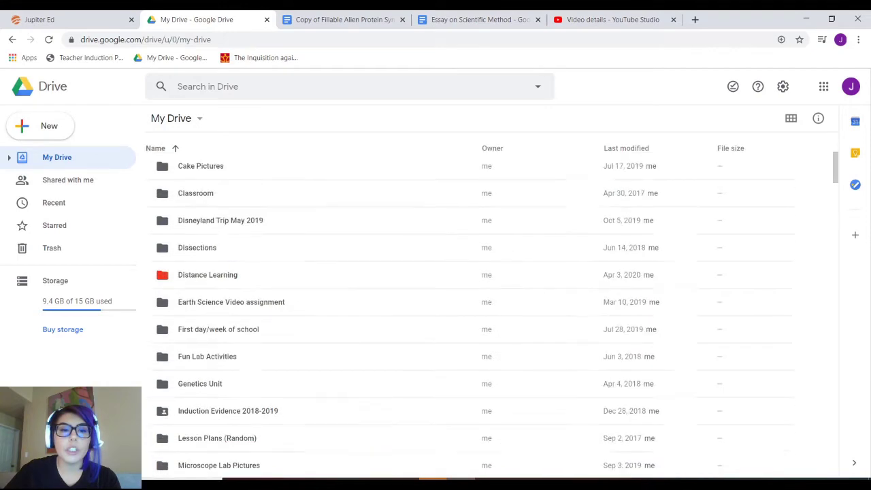
pyautogui.scroll(4, 469, 307)
pyautogui.scroll(-5, 469, 307)
pyautogui.scroll(-5, 469, 307)
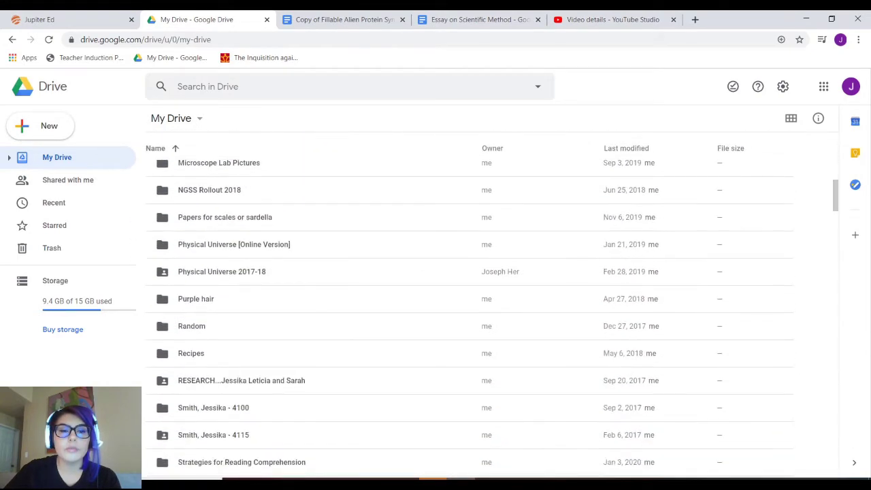
pyautogui.scroll(-2, 469, 306)
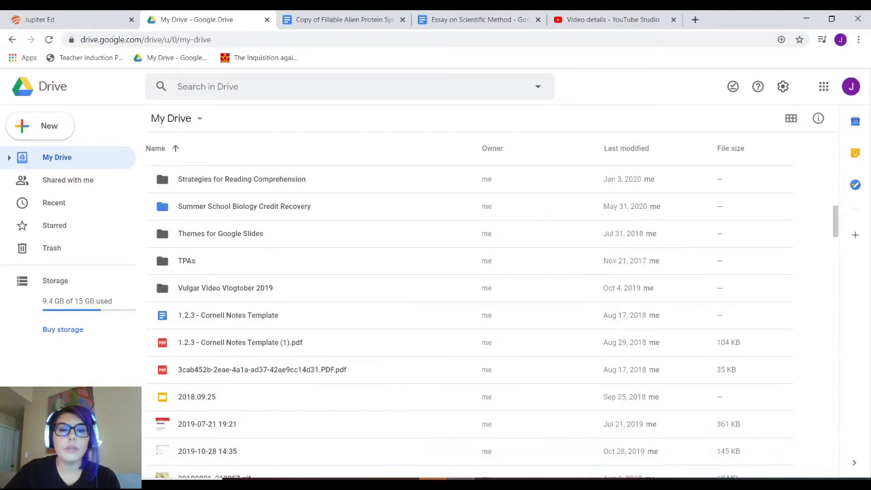
pyautogui.scroll(9, 469, 306)
pyautogui.scroll(3, 470, 307)
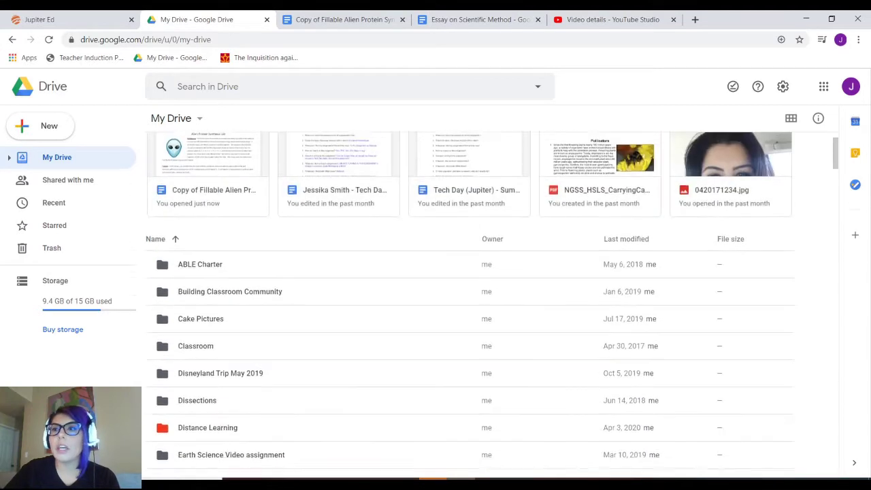
pyautogui.scroll(-1, 470, 306)
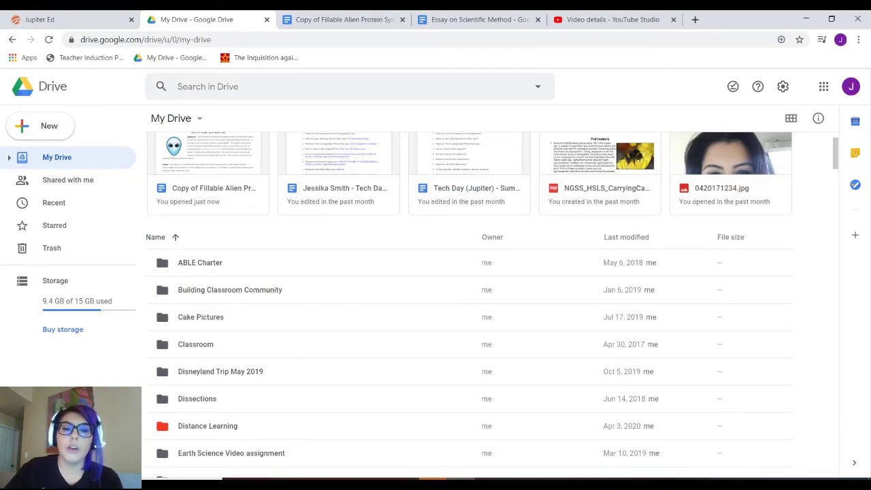
pyautogui.scroll(-2, 469, 306)
pyautogui.scroll(1, 469, 307)
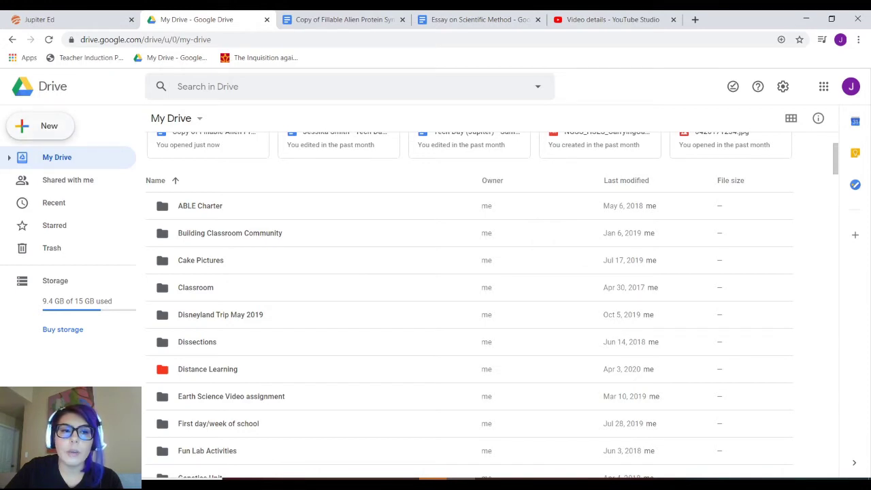
# Step: Create a new folder named "NGSS Biology 2020-2021" in My Drive
pyautogui.click(40, 126)
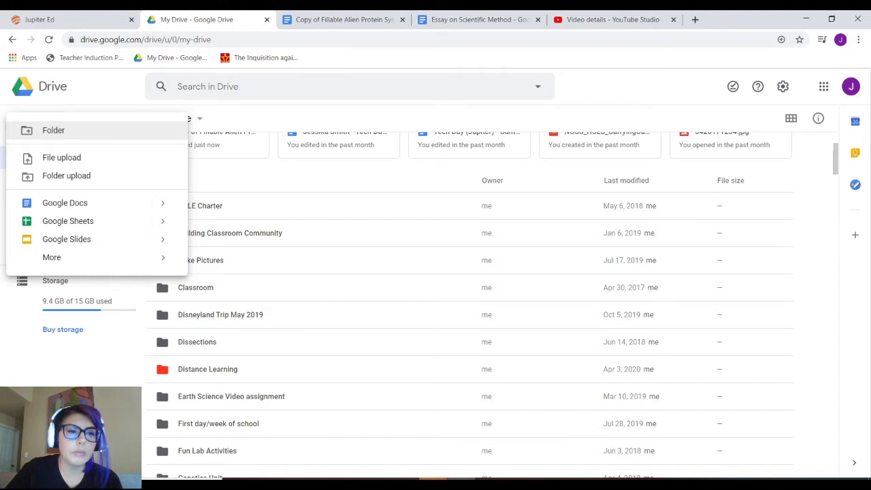
pyautogui.click(53, 130)
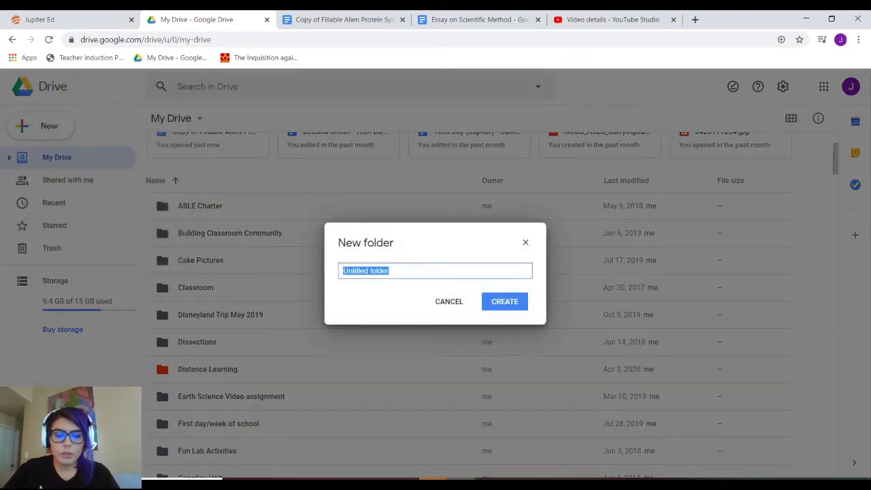
pyautogui.write('NGSS')
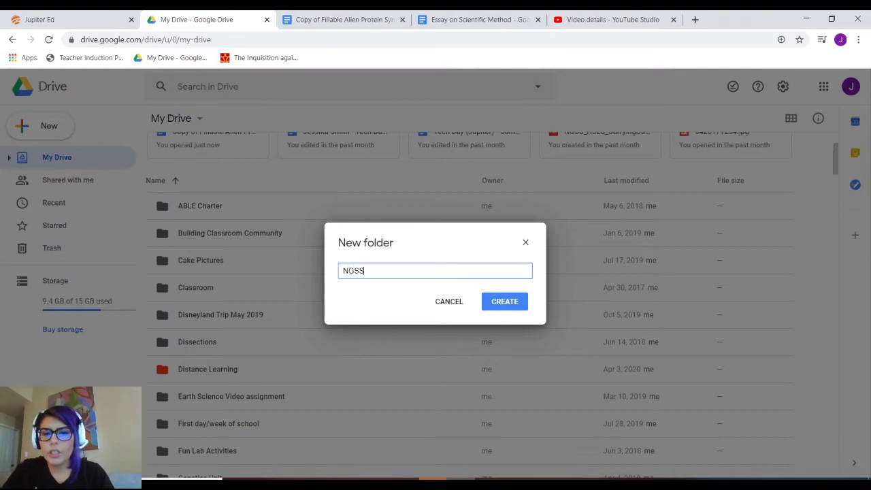
pyautogui.write(' Biology')
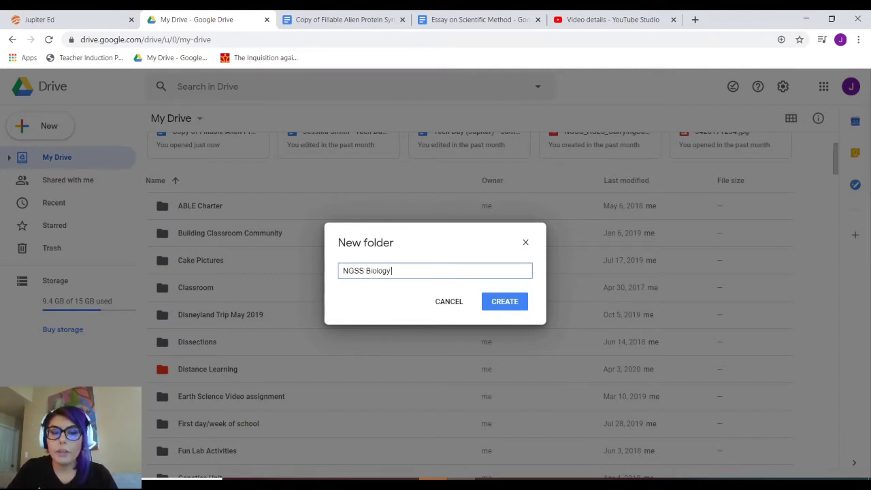
pyautogui.write(' 2020-')
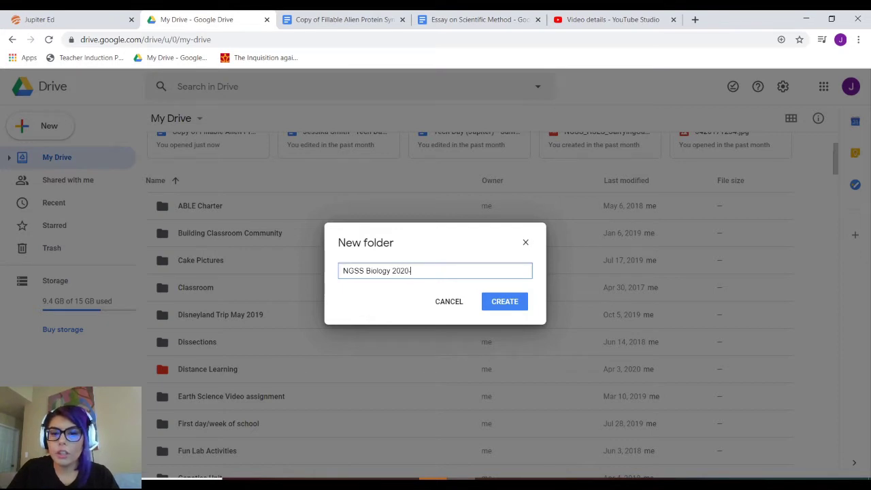
pyautogui.write('2021')
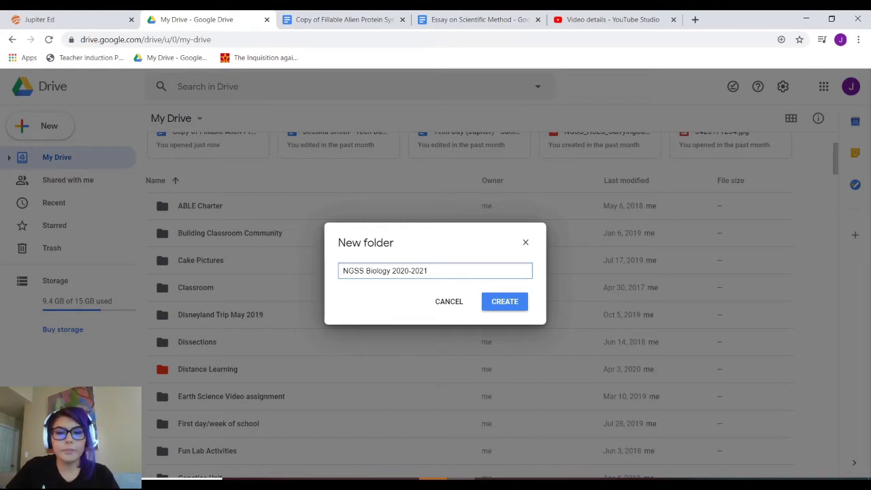
pyautogui.press('Return')
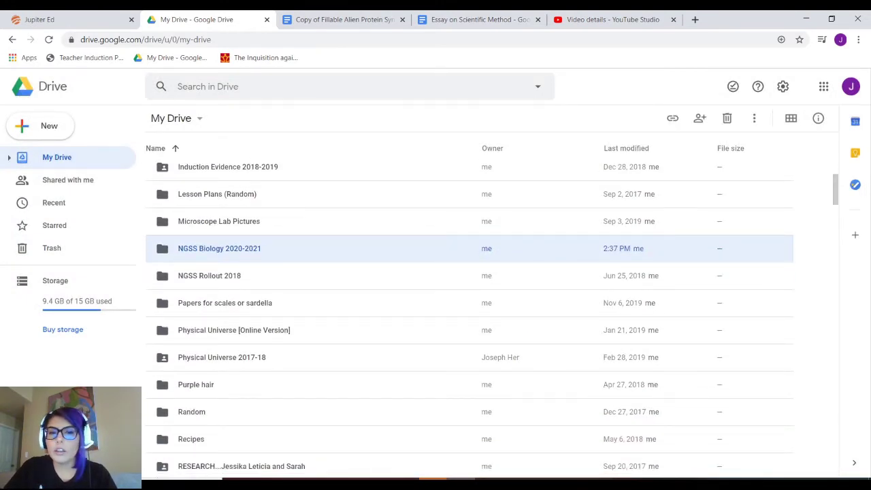
# Step: Change the color of the NGSS Biology 2020-2021 folder to the blue Rainy sky
pyautogui.scroll(8, 174, 248)
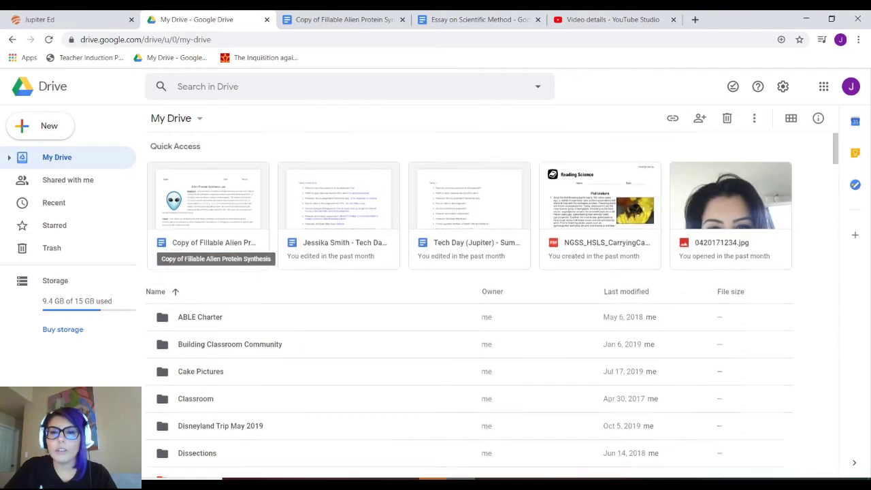
pyautogui.scroll(-8, 198, 249)
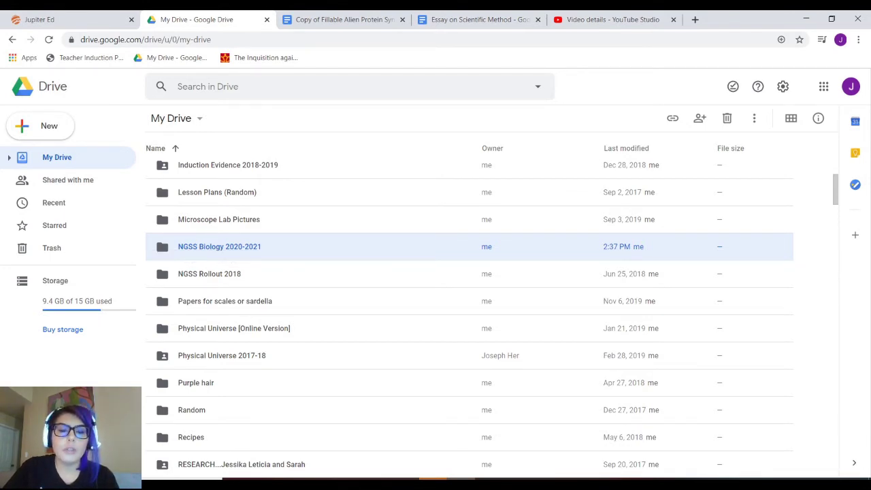
pyautogui.rightClick(205, 246)
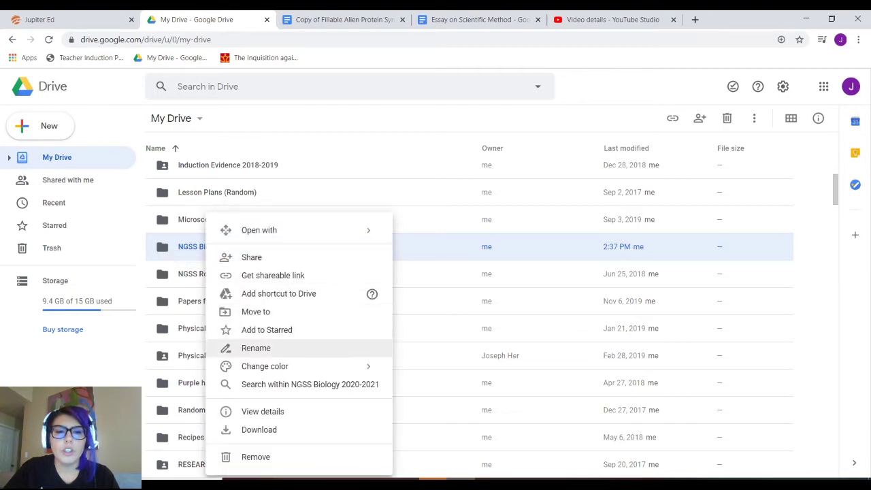
pyautogui.moveTo(313, 366)
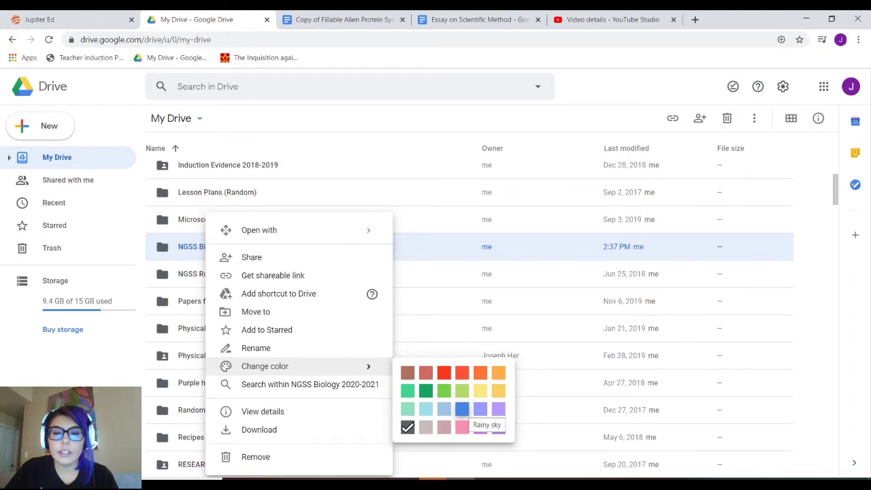
pyautogui.click(462, 408)
# Step: Look through the My Drive folder list to compare how the colored folders stand out from the gray ones
pyautogui.scroll(5, 469, 306)
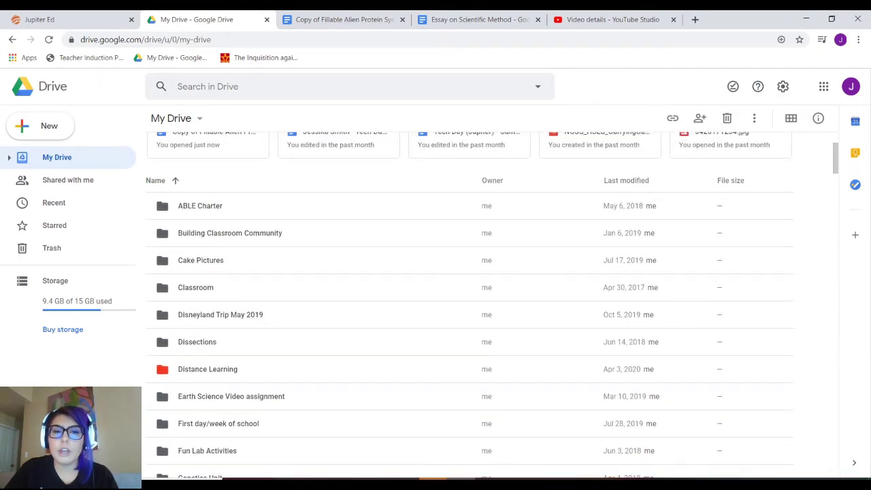
pyautogui.scroll(3, 470, 307)
pyautogui.scroll(-3, 469, 306)
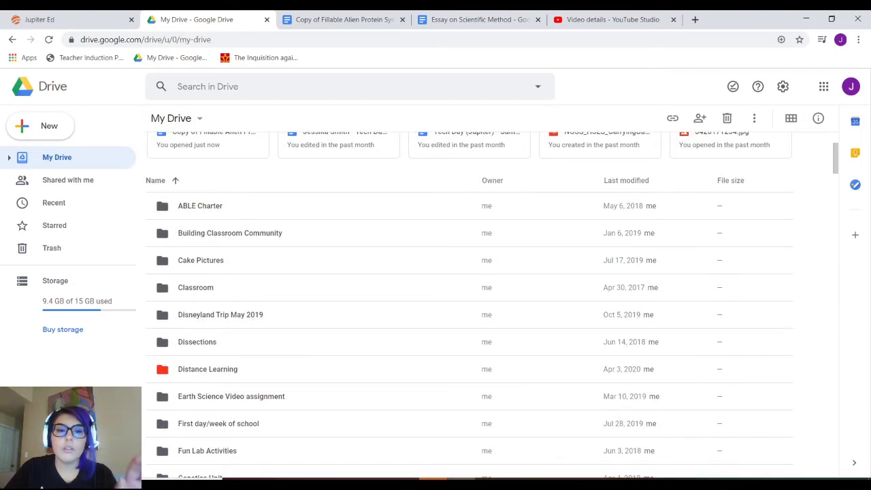
pyautogui.scroll(-3, 469, 306)
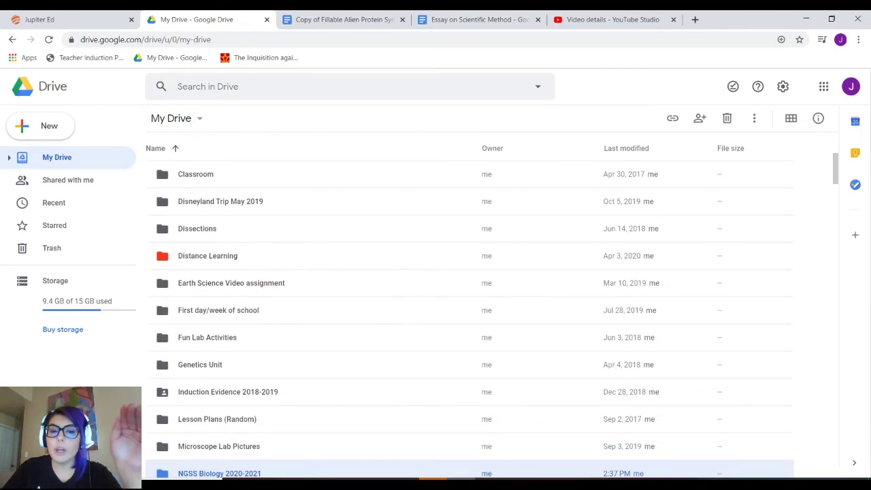
pyautogui.scroll(-3, 470, 317)
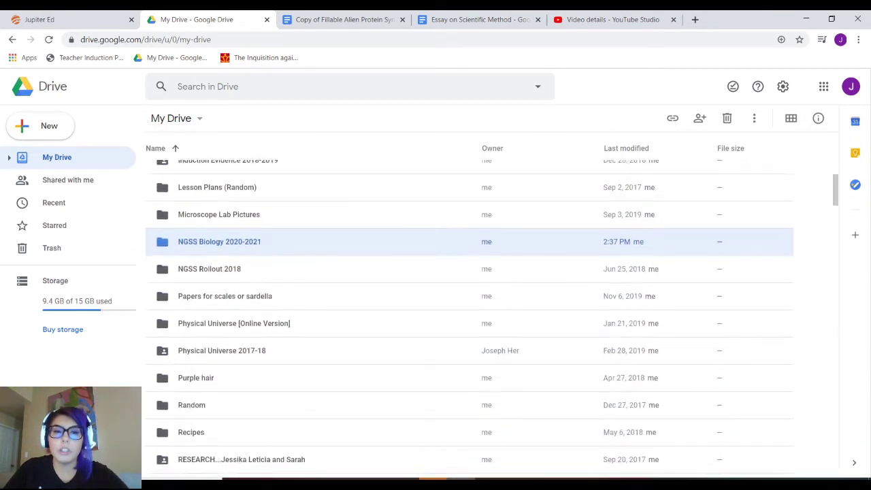
pyautogui.scroll(1, 469, 317)
pyautogui.scroll(-1, 470, 316)
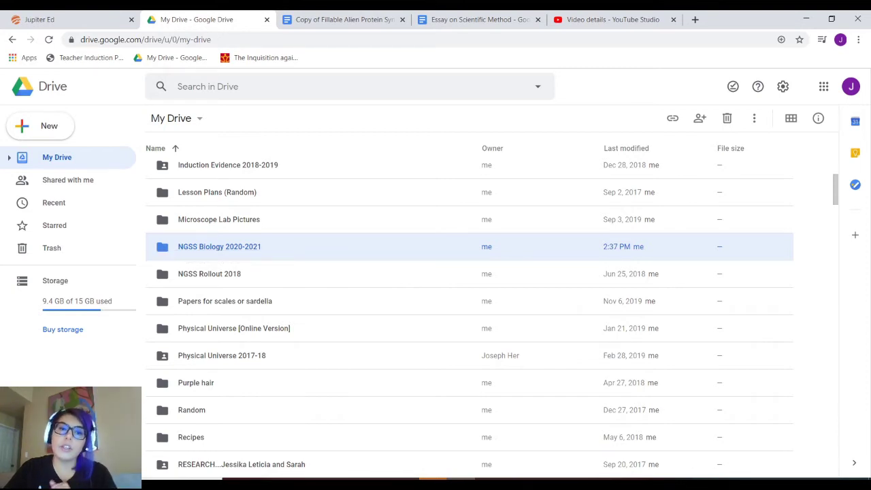
# Step: Star the NGSS Biology 2020-2021 folder and open it from the Starred items
pyautogui.rightClick(205, 246)
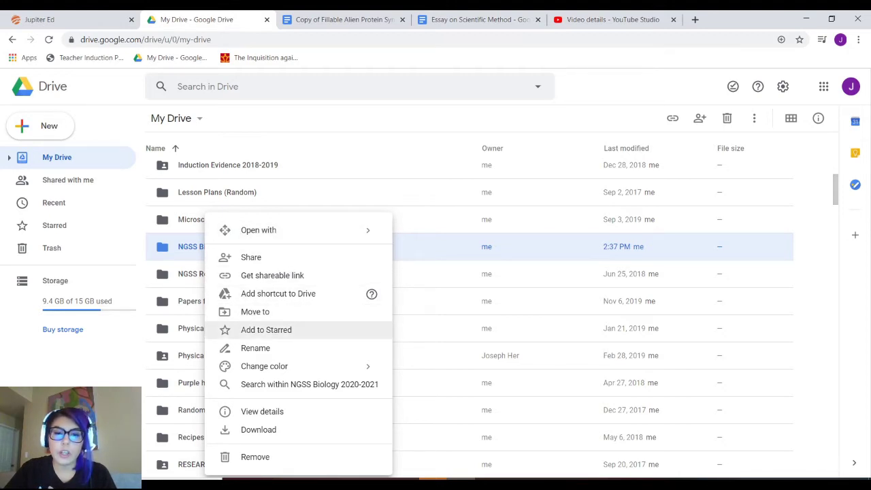
pyautogui.click(266, 330)
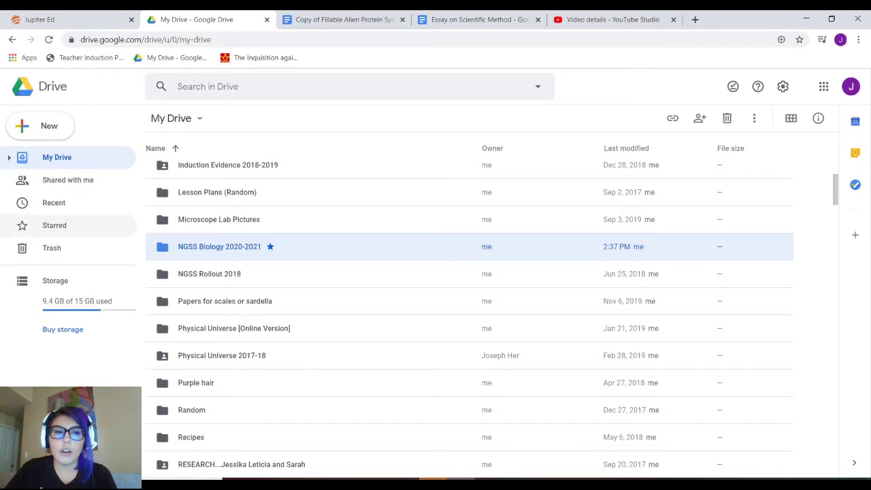
pyautogui.click(55, 225)
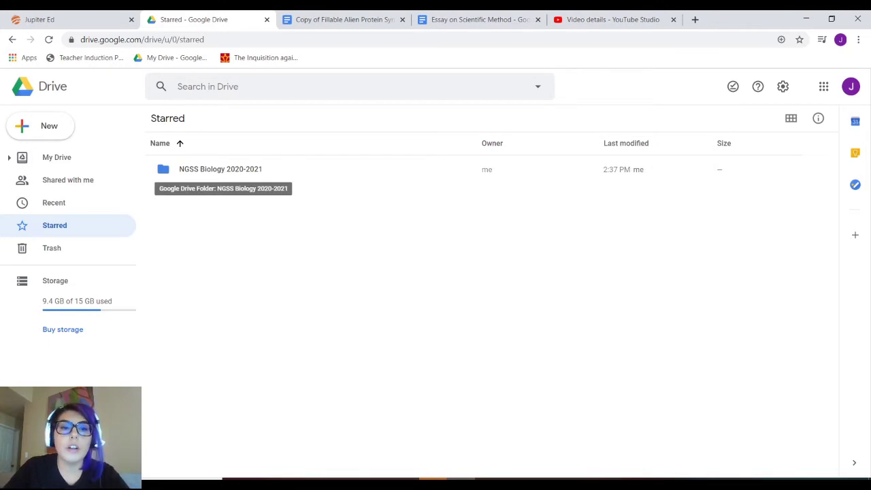
pyautogui.doubleClick(221, 168)
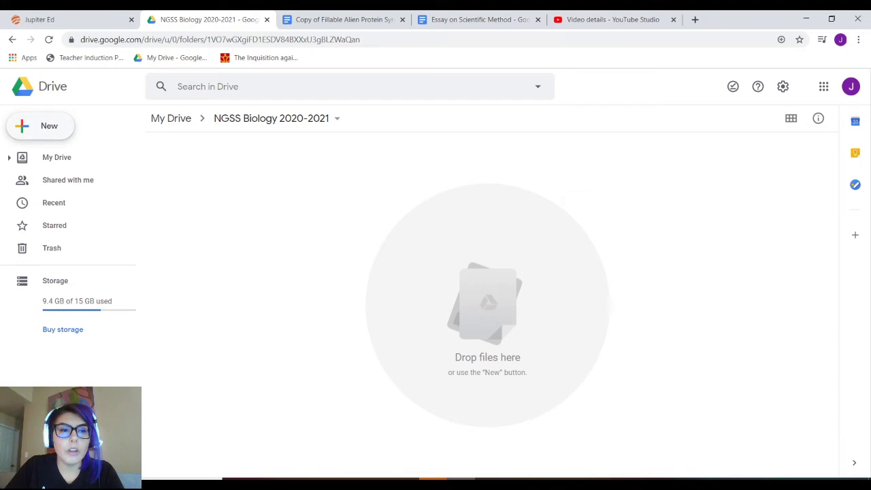
# Step: Create a subfolder named "Instructional Segment 1 - IS1" inside the NGSS Biology 2020-2021 folder
pyautogui.click(40, 126)
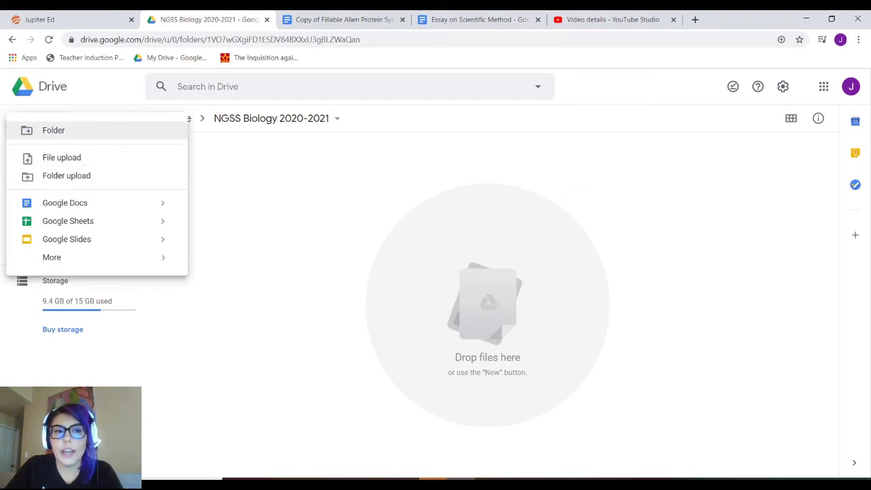
pyautogui.click(53, 130)
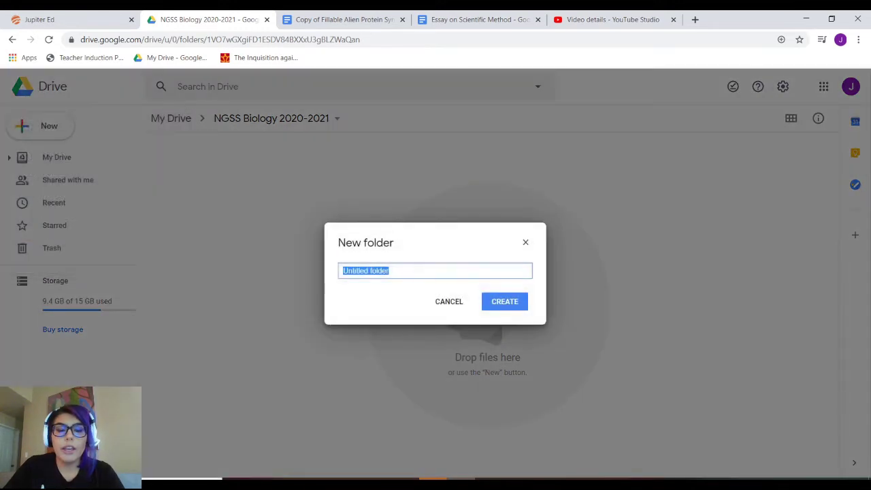
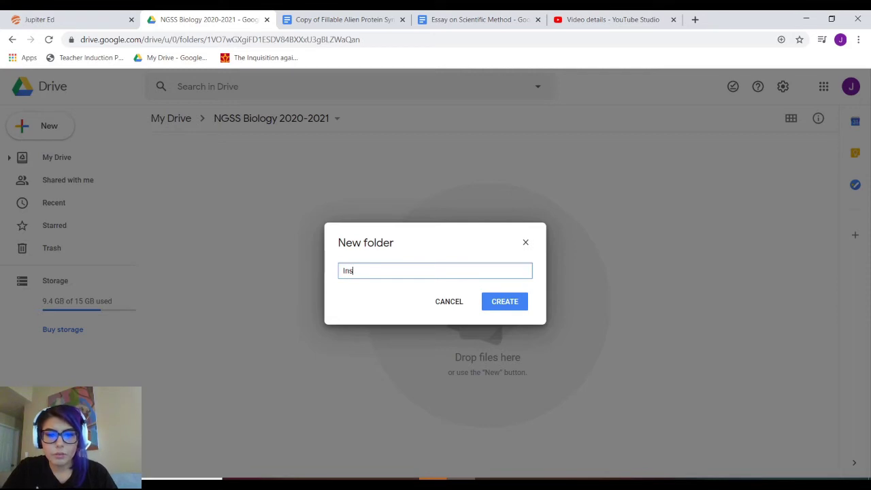
pyautogui.press('BackSpace')
pyautogui.press('BackSpace')
pyautogui.write('t')
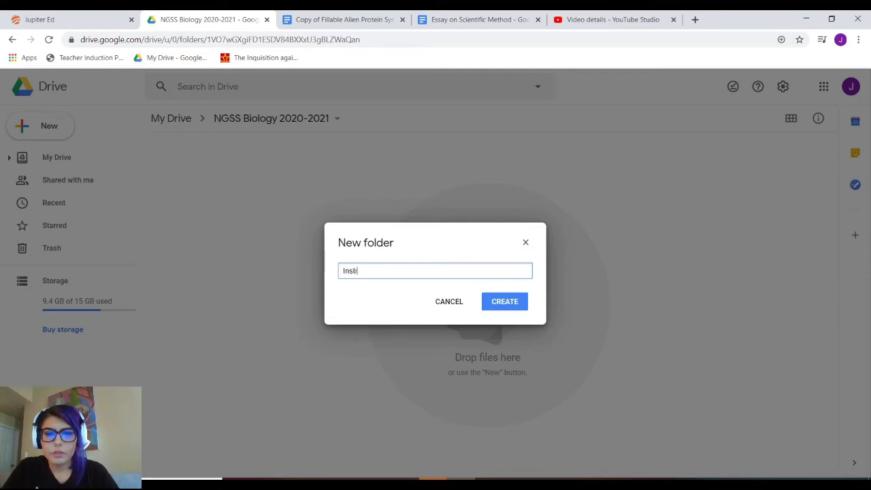
pyautogui.write('ructional')
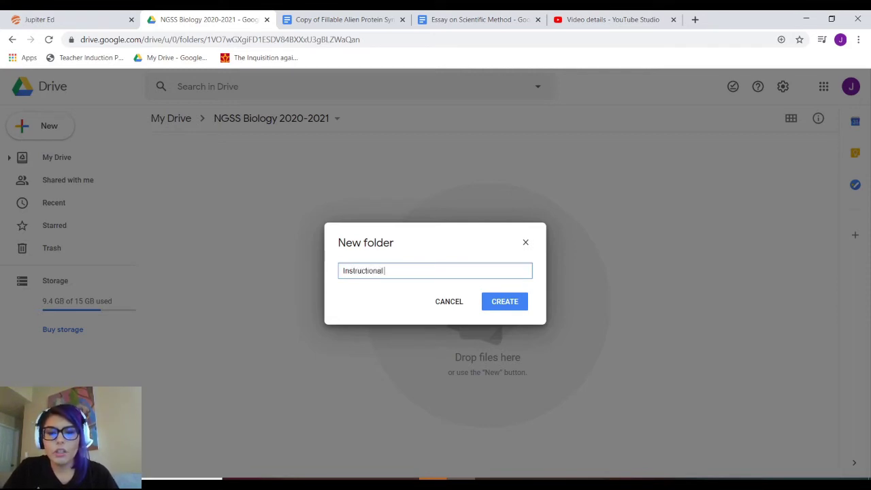
pyautogui.write(' 1')
pyautogui.press('BackSpace')
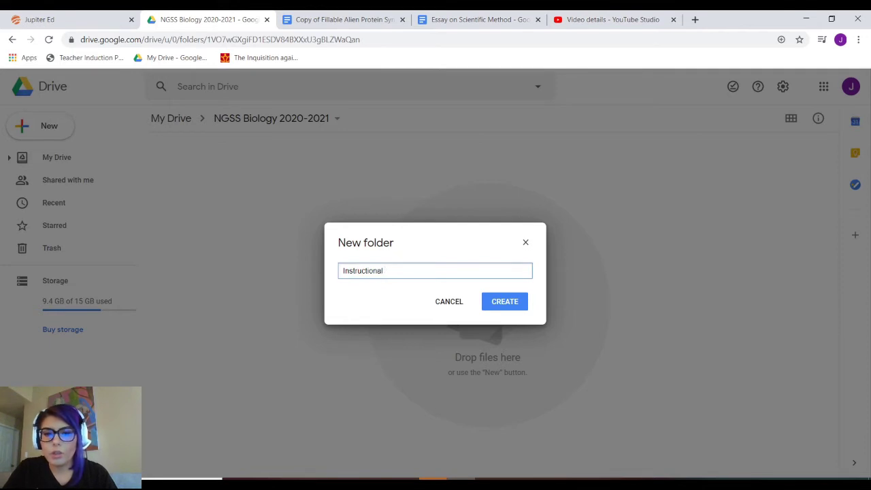
pyautogui.write('Segment 1')
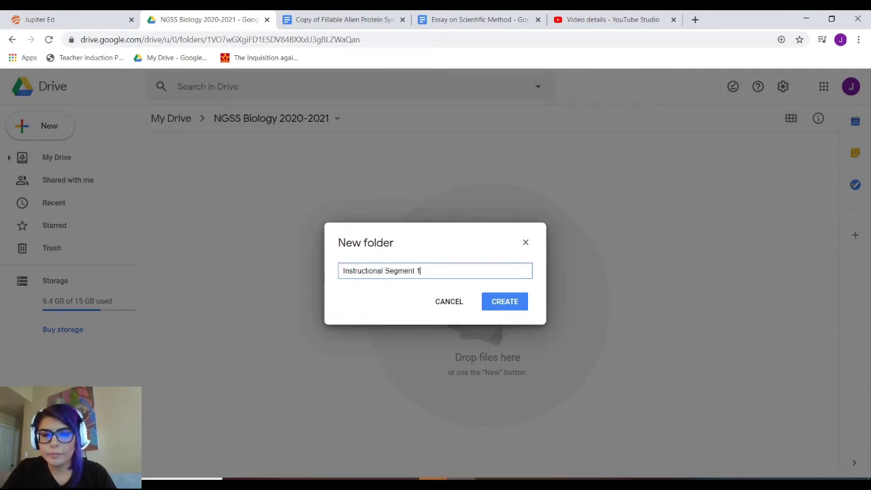
pyautogui.write(' - IS')
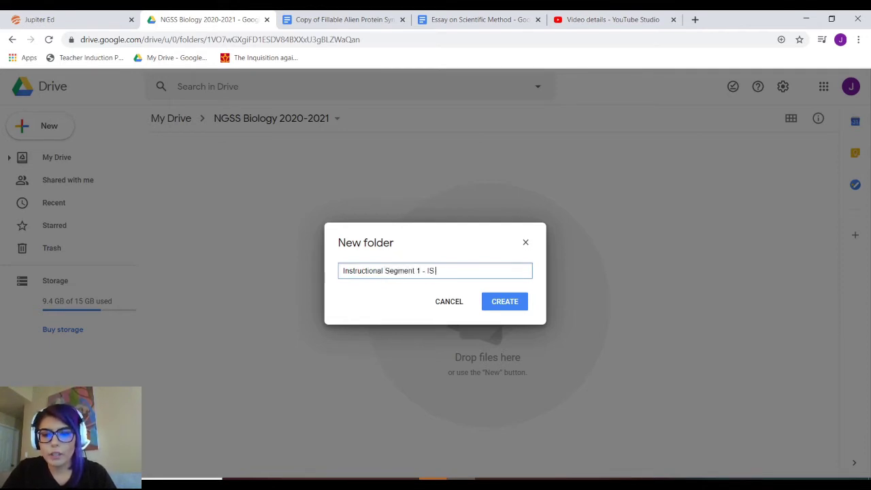
pyautogui.write('1')
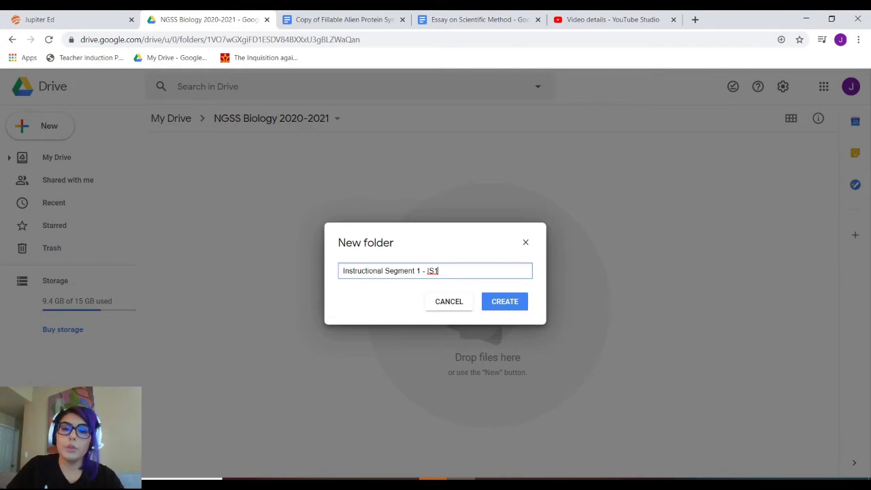
pyautogui.press('Return')
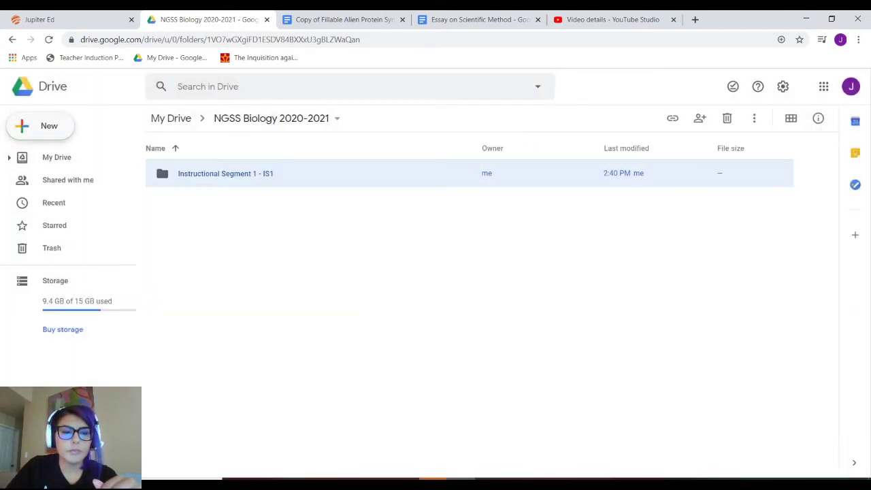
# Step: Create a subfolder named "Instructional Segment 2&6 - IS2/6" in the NGSS Biology 2020-2021 folder
pyautogui.click(37, 126)
pyautogui.click(53, 130)
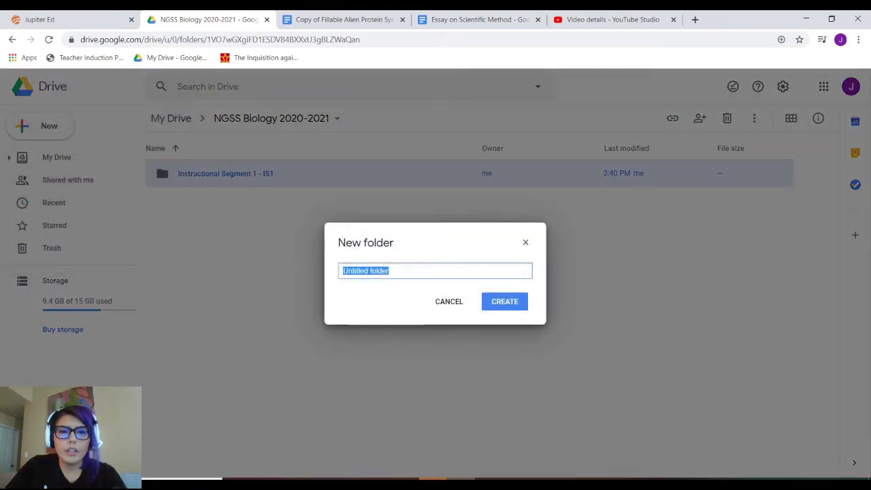
pyautogui.write('Instruc')
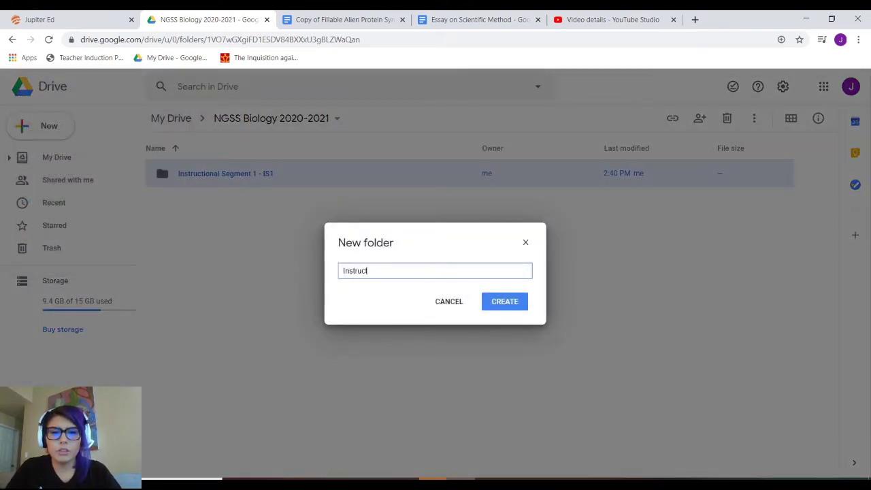
pyautogui.write('tional Segment')
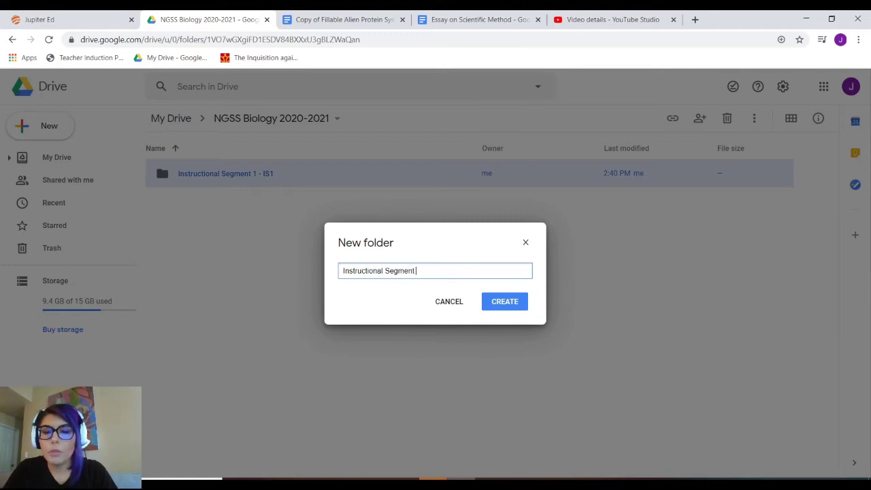
pyautogui.write(' 2S')
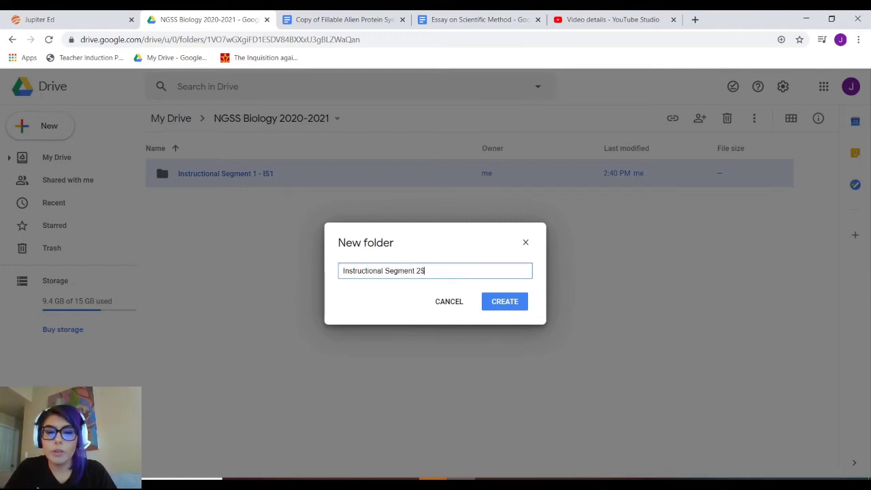
pyautogui.press('BackSpace')
pyautogui.write('&')
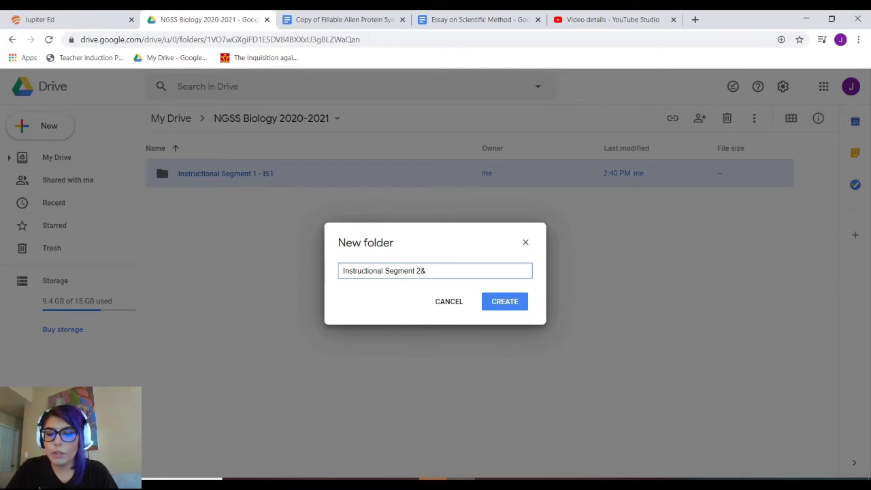
pyautogui.write('6 - IS')
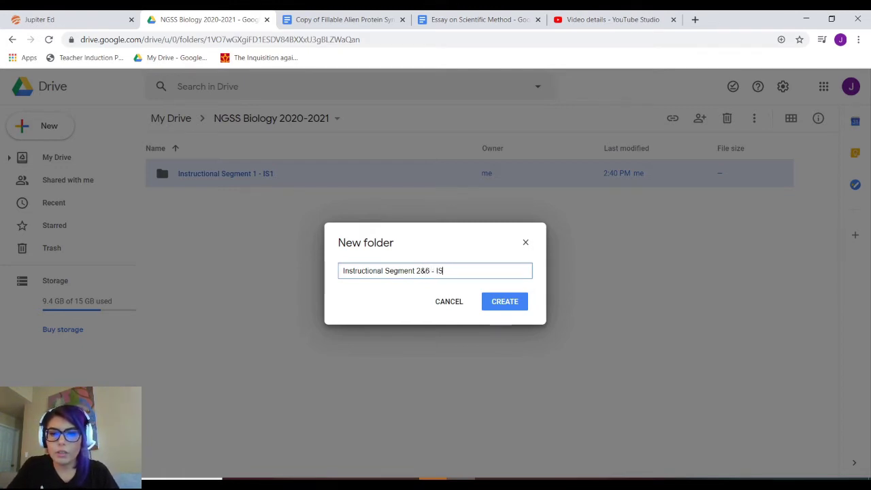
pyautogui.write('2')
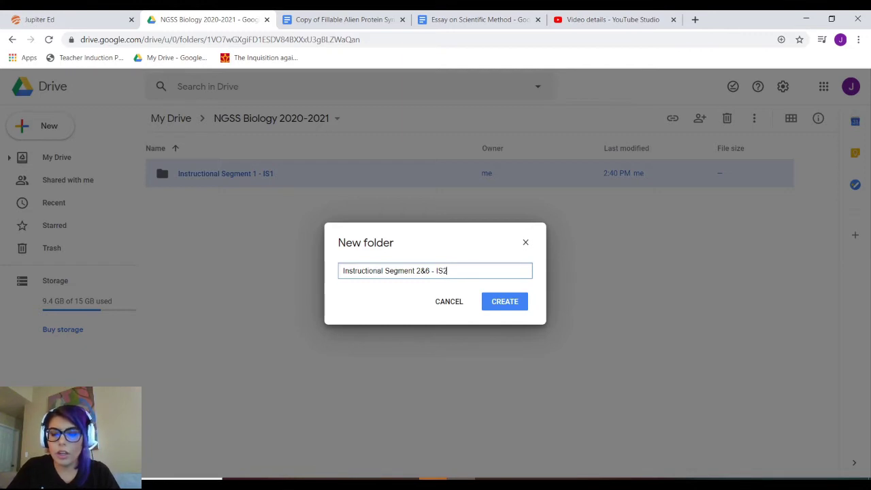
pyautogui.write('/6')
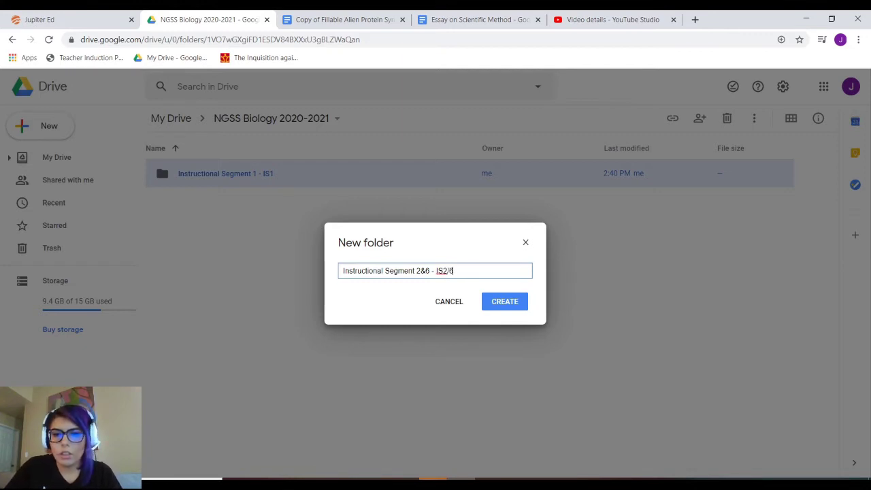
pyautogui.press('Return')
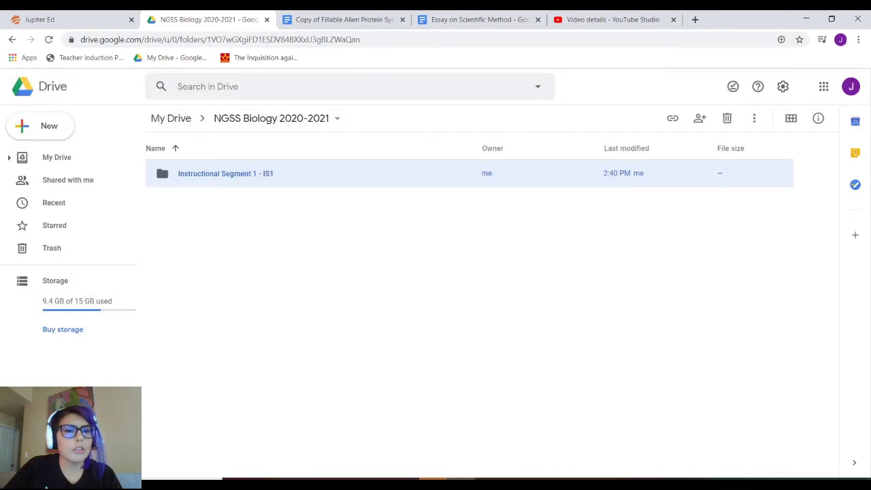
# Step: Create a subfolder named "Instructional Segment 3 - IS3" in the NGSS Biology 2020-2021 folder
pyautogui.click(42, 126)
pyautogui.click(48, 129)
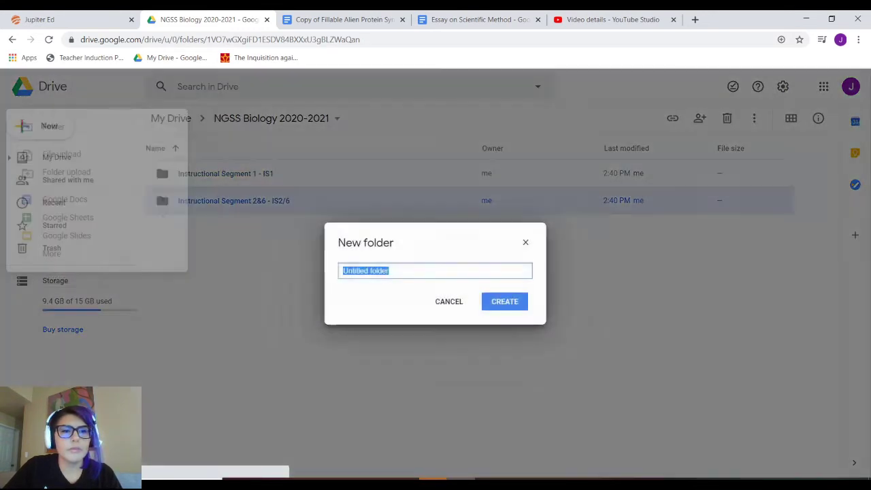
pyautogui.write('INS')
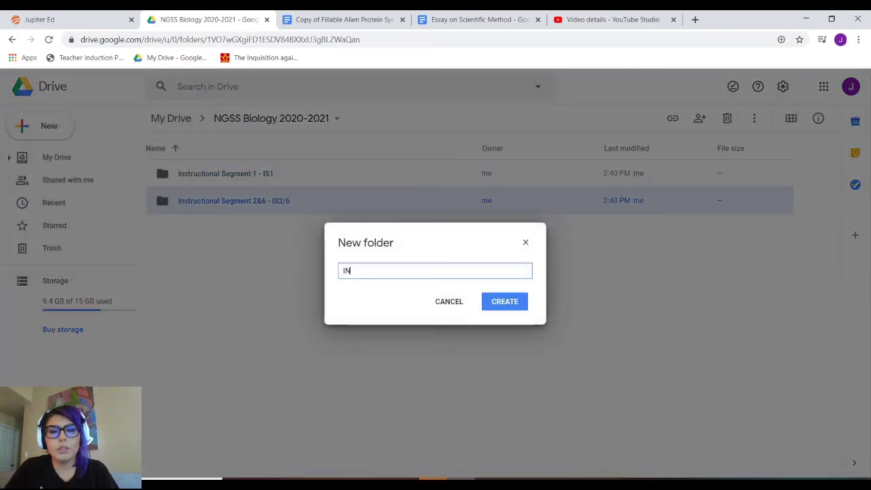
pyautogui.press('BackSpace')
pyautogui.press('BackSpace')
pyautogui.write('nstructional Seg')
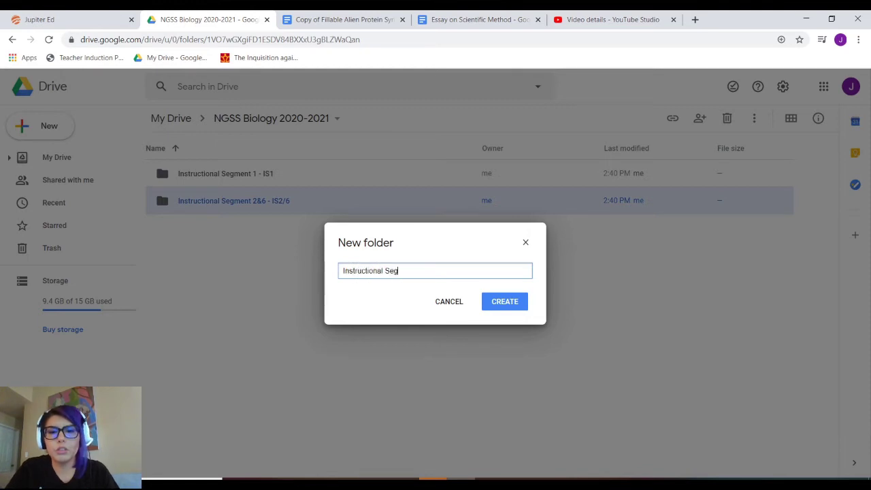
pyautogui.write('ment 3 - IS3')
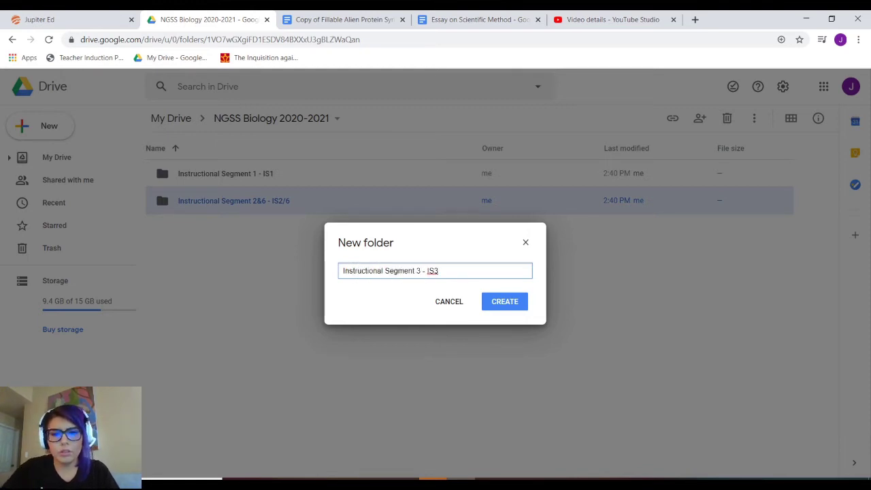
pyautogui.press('Return')
# Step: Create a subfolder named "Instructional Segment 4 - IS4" in the NGSS Biology 2020-2021 folder
pyautogui.hotkey('shift', 'f')
pyautogui.write('Instructional Segment 4 - IS4')
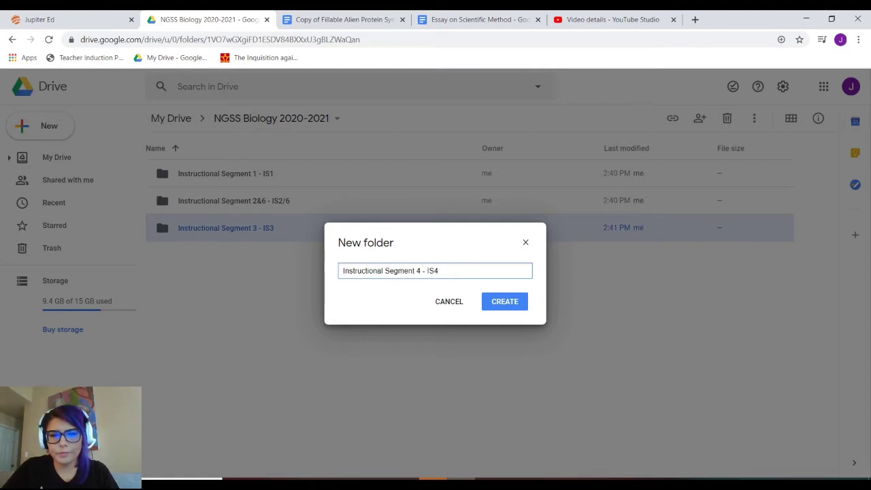
pyautogui.press('Return')
# Step: Create a subfolder named "Instructional Segment 5 - IS5" in the NGSS Biology 2020-2021 folder
pyautogui.hotkey('shift', 'f')
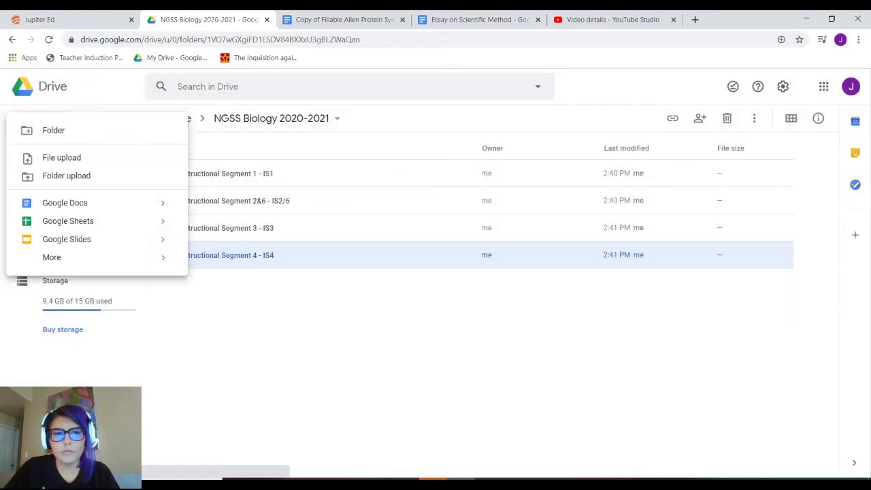
pyautogui.write('Instructional Segment 5 - IS5')
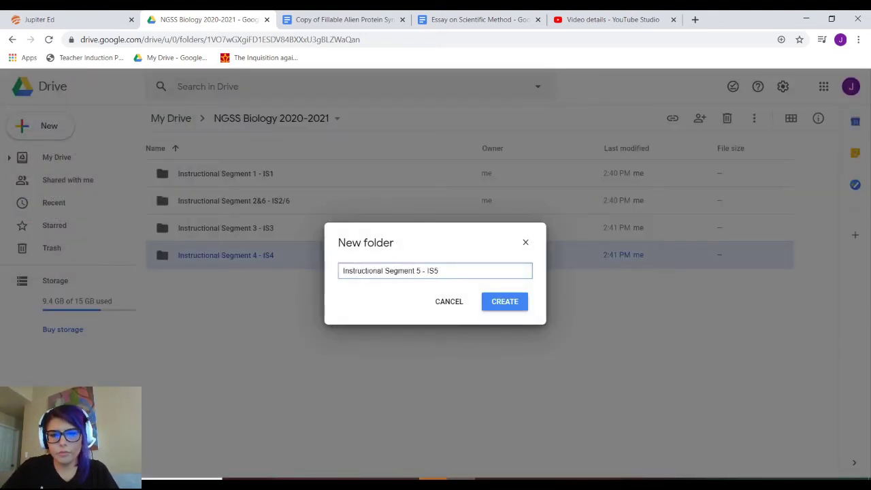
pyautogui.press('Return')
# Step: Create a subfolder named "Instructional Segment 0 - IS0 Tech Day/Scientific Method/Graphing" in the NGSS Biology 2020-2021 folder
pyautogui.press('c')
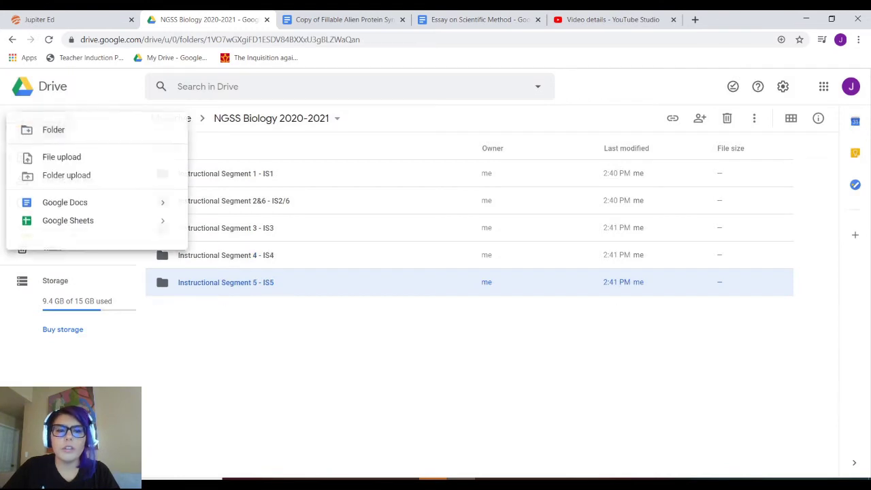
pyautogui.press('Return')
pyautogui.write('Ins')
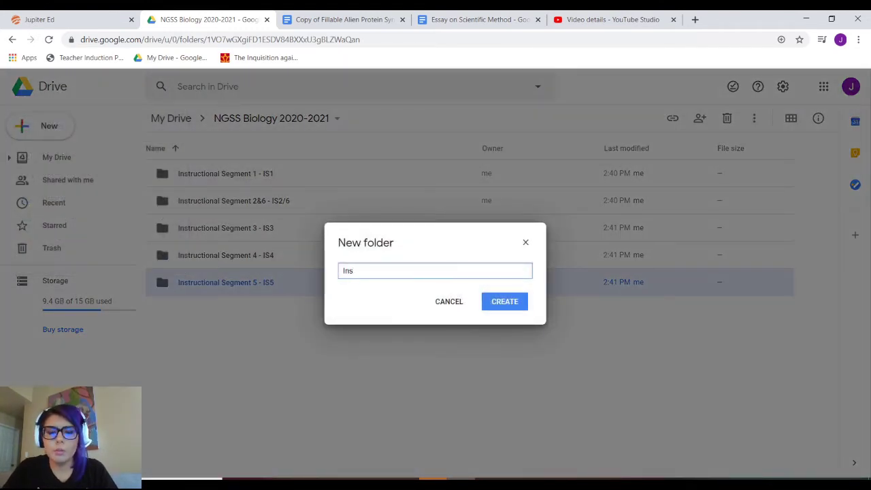
pyautogui.write('tructional ')
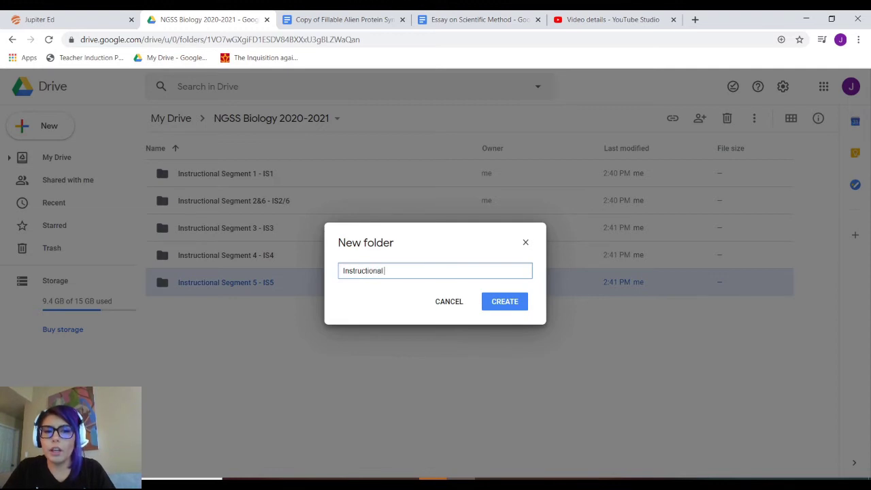
pyautogui.write('Segmetn')
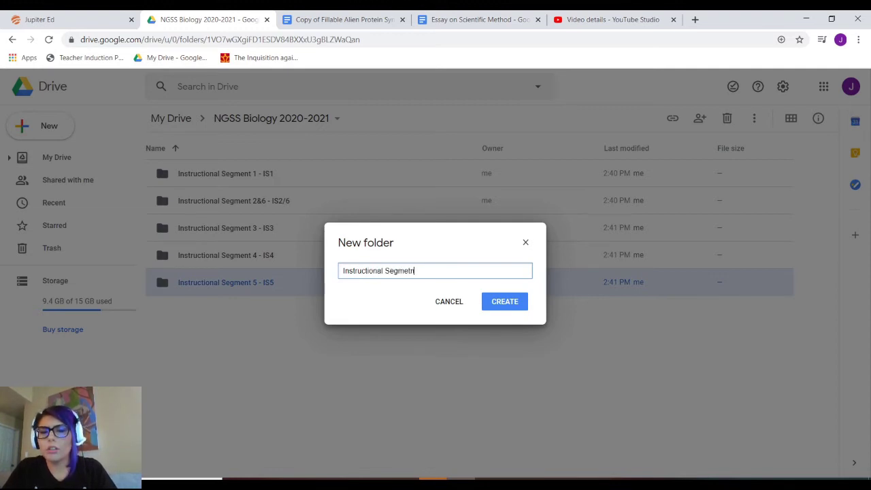
pyautogui.hotkey('ctrl', 'shift', 'Left')
pyautogui.press('Right')
pyautogui.press('BackSpace')
pyautogui.press('BackSpace')
pyautogui.write('nt')
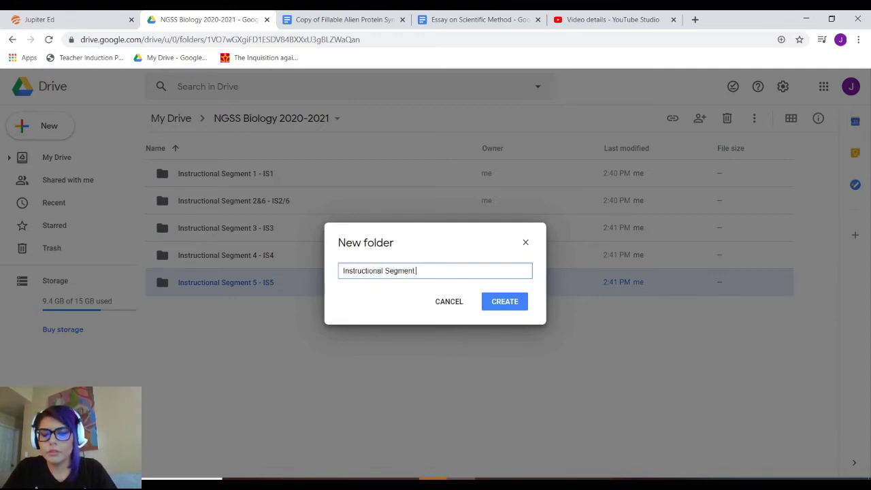
pyautogui.write(' 0 - IS0')
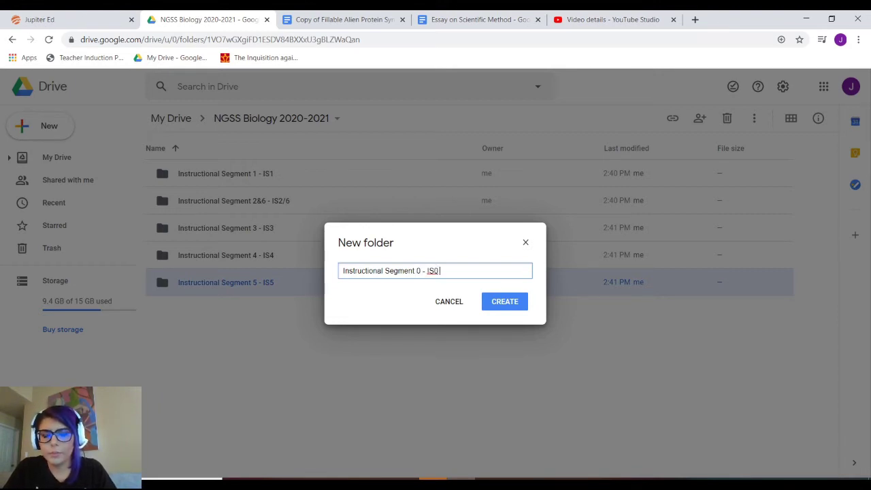
pyautogui.write(' TEch')
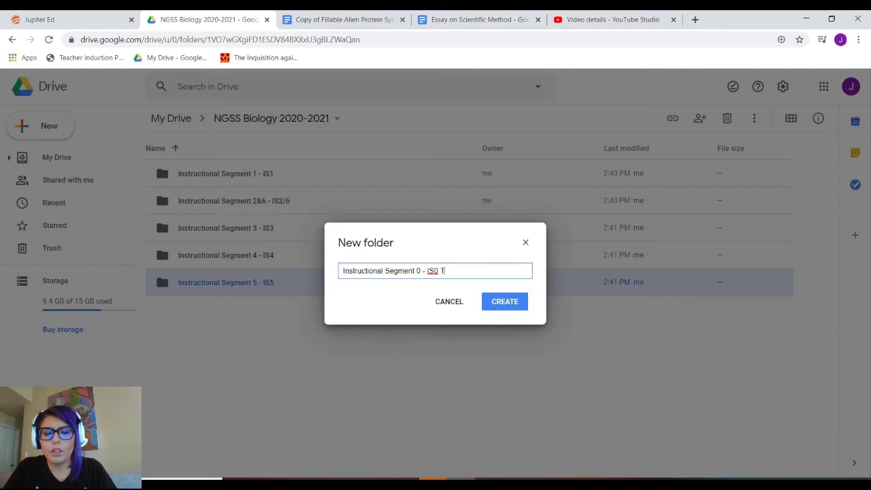
pyautogui.press('BackSpace')
pyautogui.press('BackSpace')
pyautogui.press('BackSpace')
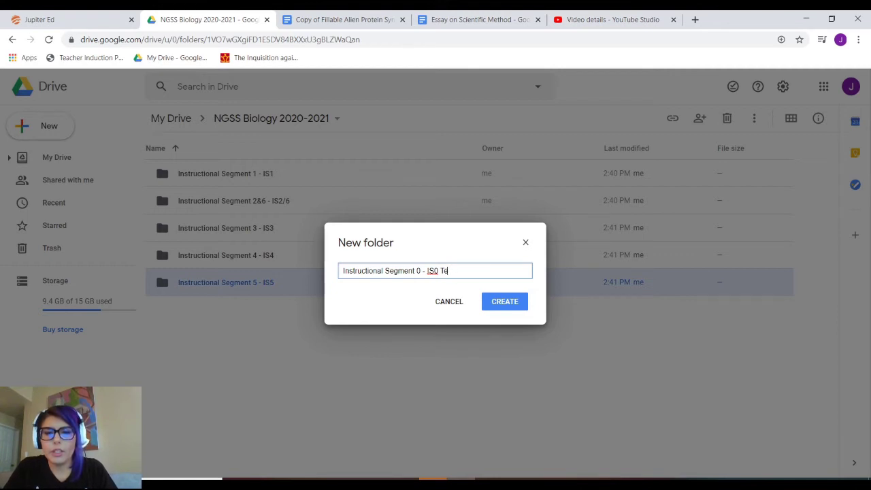
pyautogui.write('ech Day')
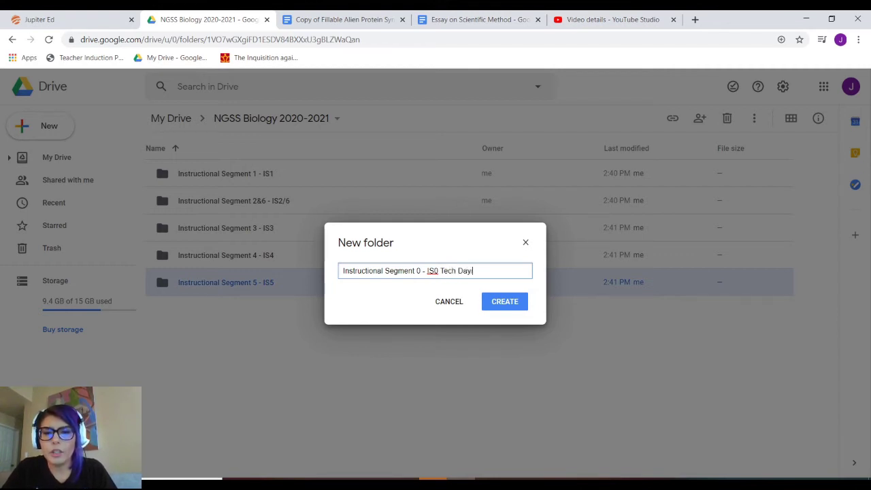
pyautogui.write('/Seientif')
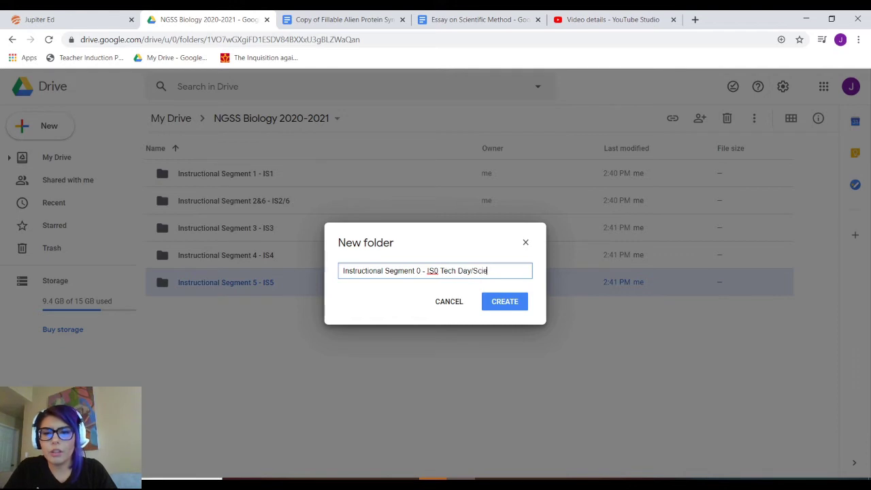
pyautogui.press('BackSpace')
pyautogui.press('BackSpace')
pyautogui.press('BackSpace')
pyautogui.write('tif')
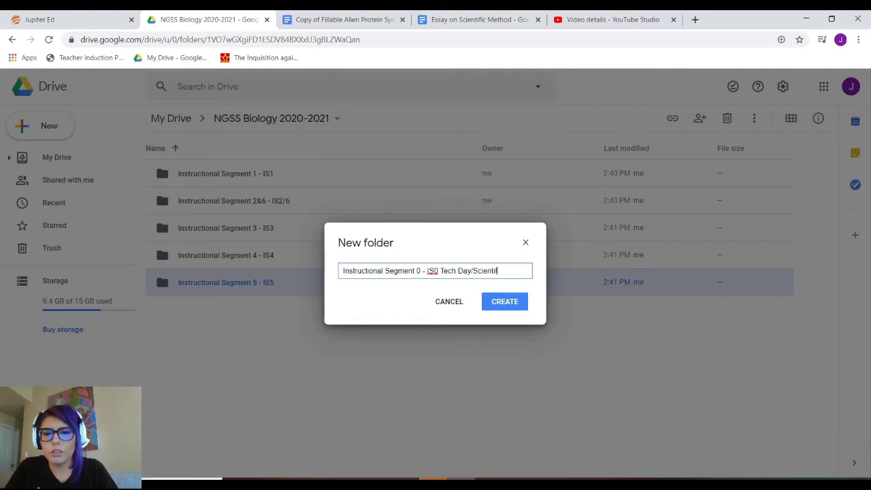
pyautogui.write('ic Method')
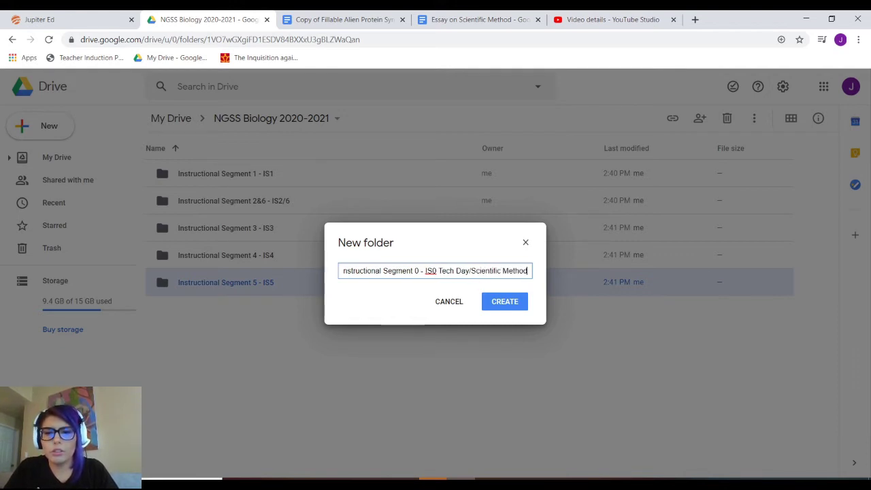
pyautogui.write('/Graphing')
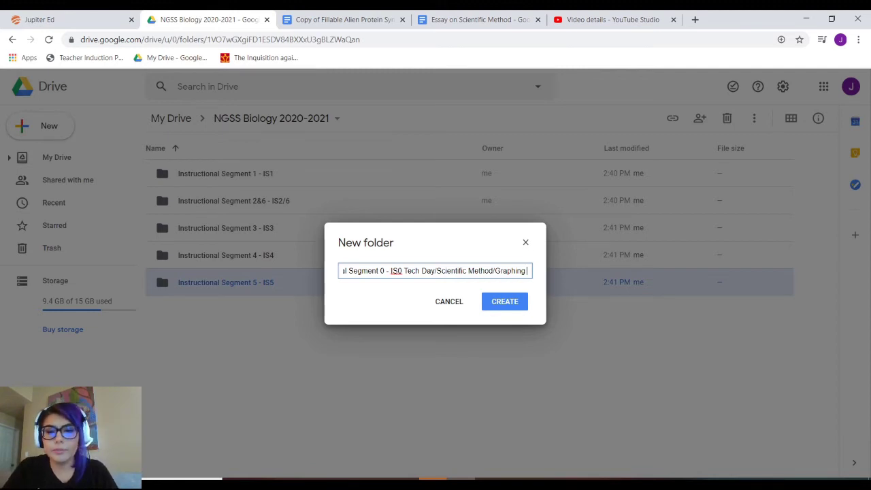
pyautogui.press('Return')
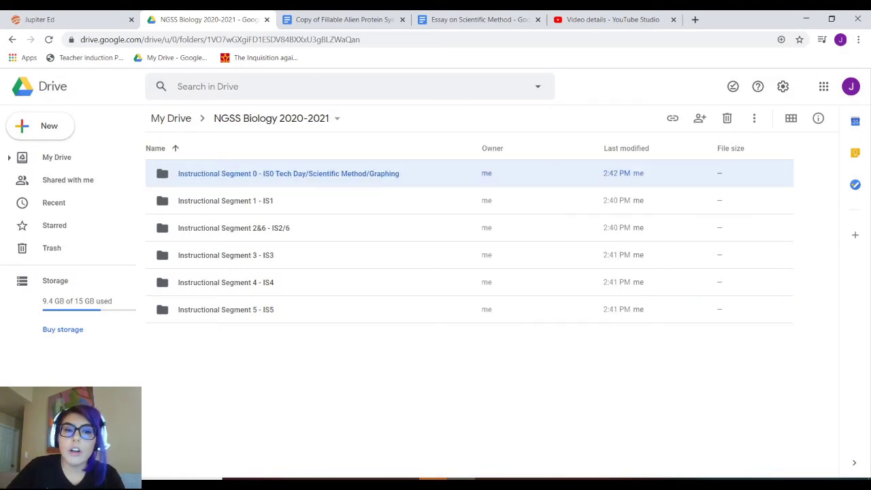
# Step: Look inside the Instructional Segment 0 folder and return to the NGSS Biology 2020-2021 folder
pyautogui.press('Return')
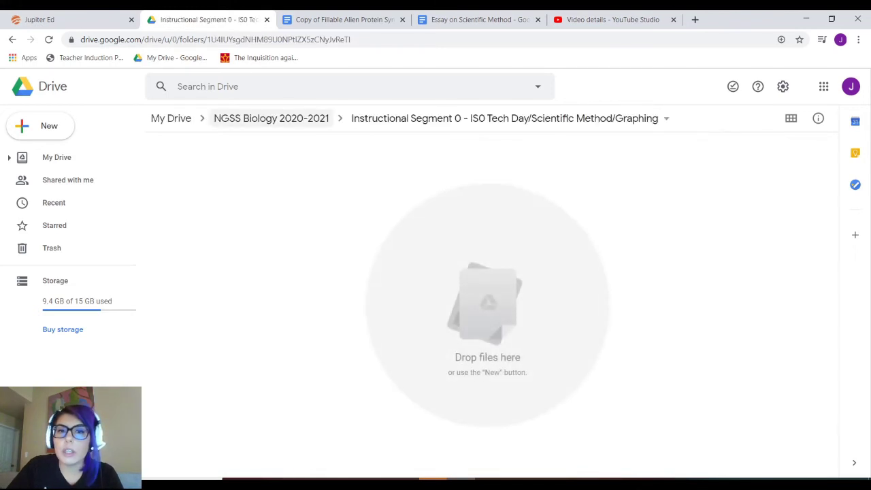
pyautogui.click(271, 119)
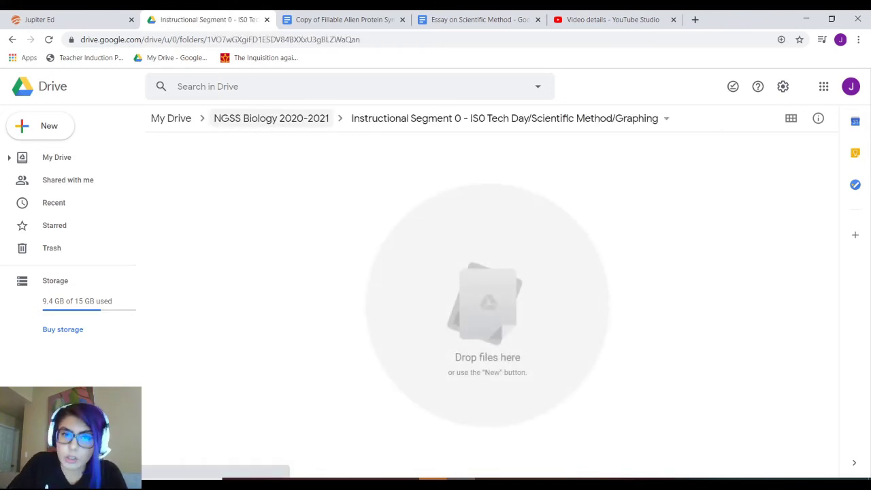
# Step: Color the Instructional Segment 0 folder red and the Instructional Segment 1 folder dark green
pyautogui.rightClick(240, 174)
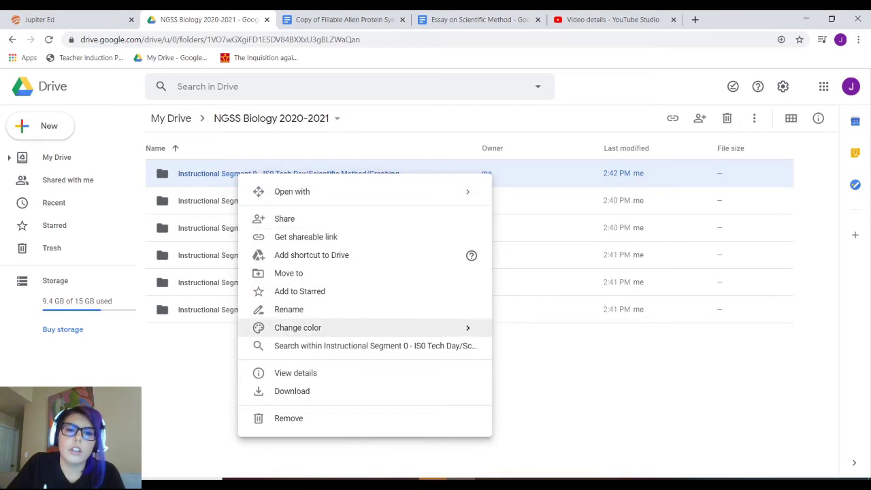
pyautogui.moveTo(300, 328)
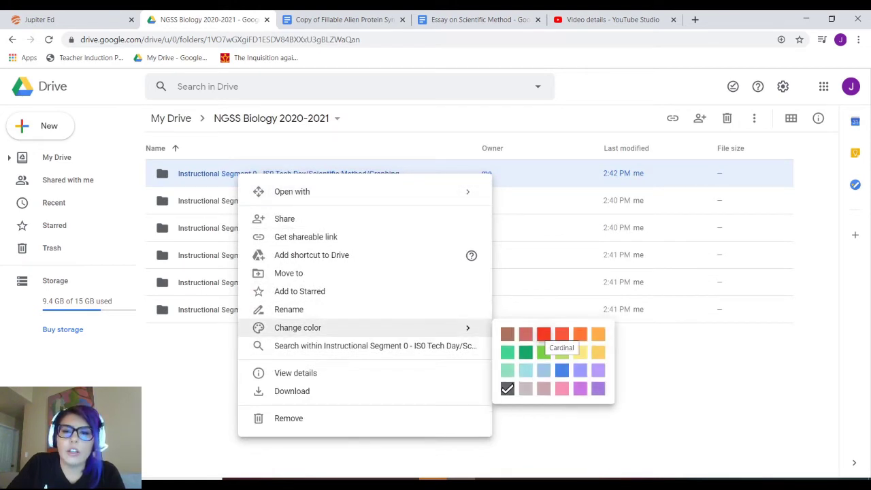
pyautogui.click(562, 334)
pyautogui.rightClick(253, 200)
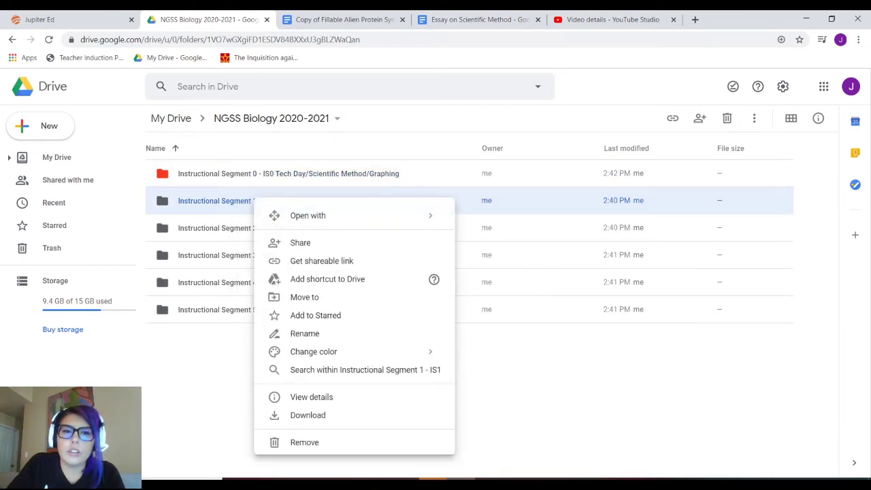
pyautogui.moveTo(313, 351)
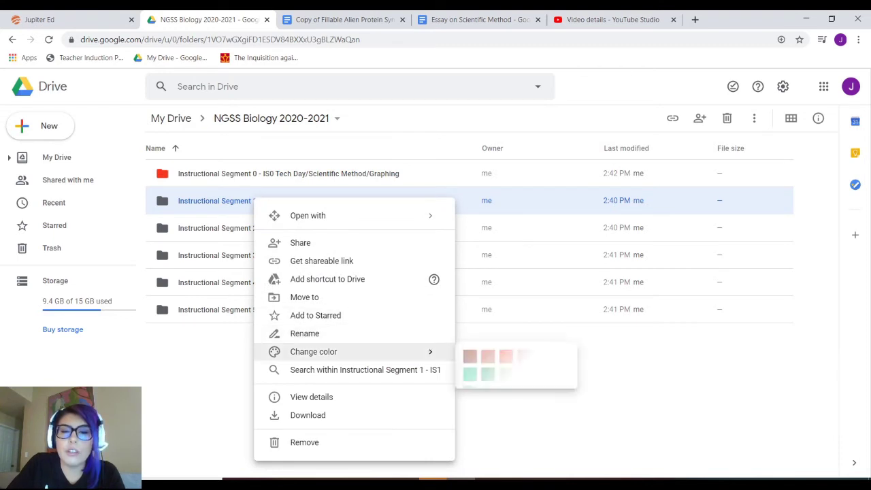
pyautogui.click(488, 376)
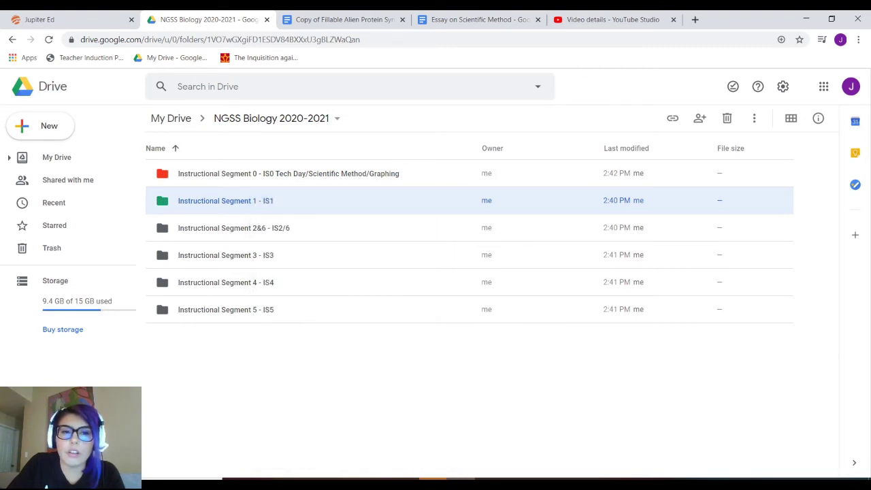
# Step: Color the Instructional Segment 2&6 folder light bluish purple and the Instructional Segment 3 folder pink
pyautogui.rightClick(200, 222)
pyautogui.moveTo(313, 366)
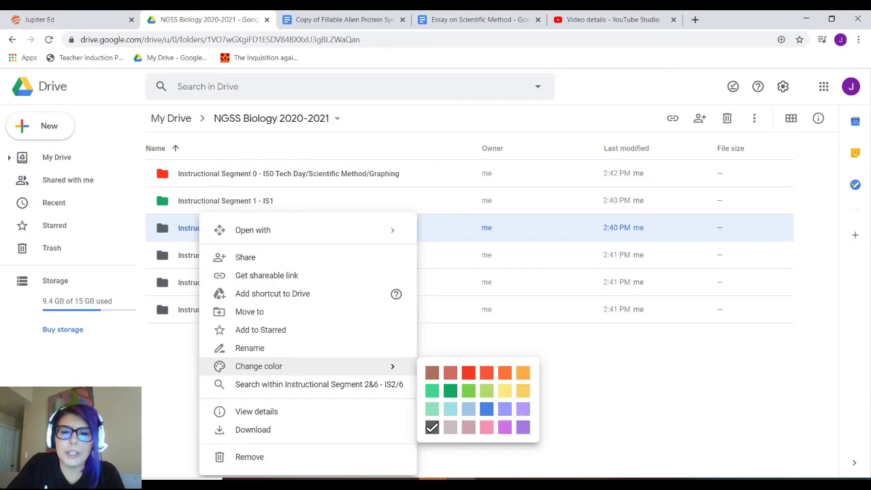
pyautogui.click(504, 408)
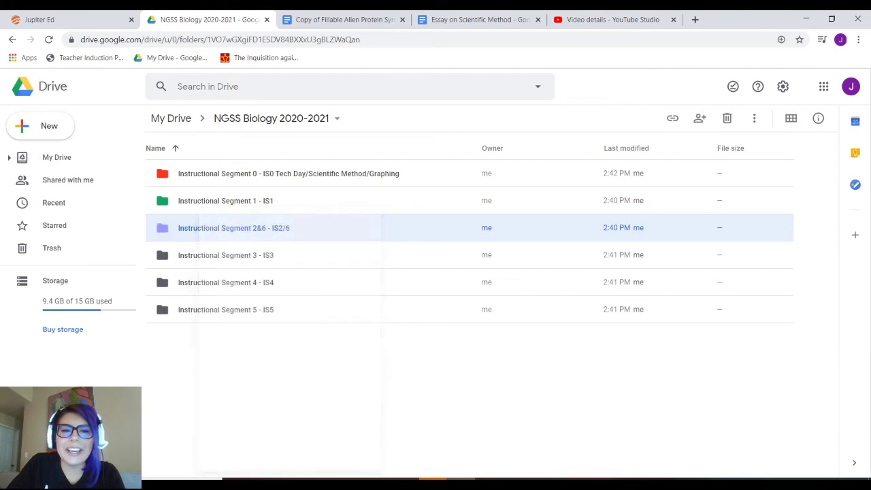
pyautogui.click(225, 255)
pyautogui.rightClick(226, 254)
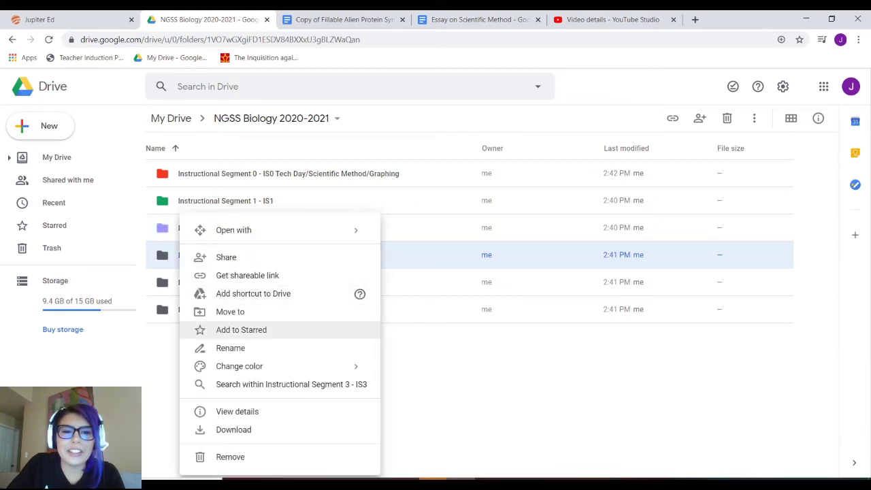
pyautogui.moveTo(285, 366)
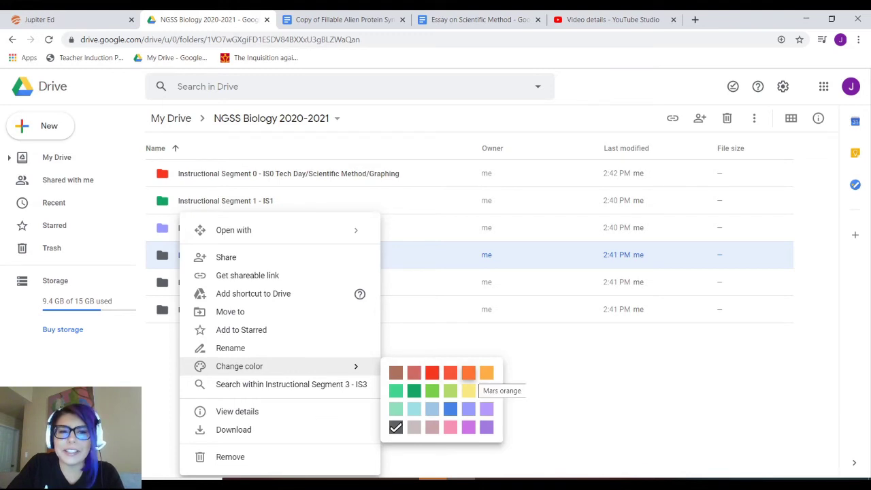
pyautogui.click(450, 427)
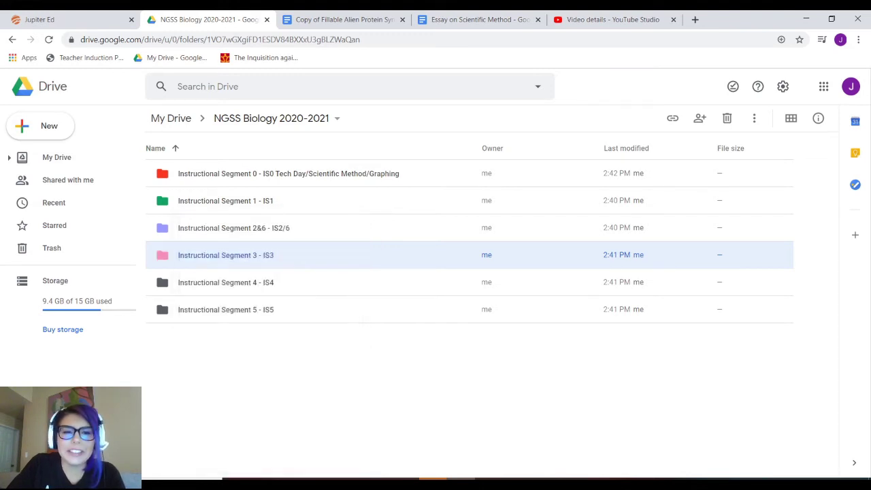
# Step: Color the Instructional Segment 4 folder Mars orange
pyautogui.rightClick(239, 282)
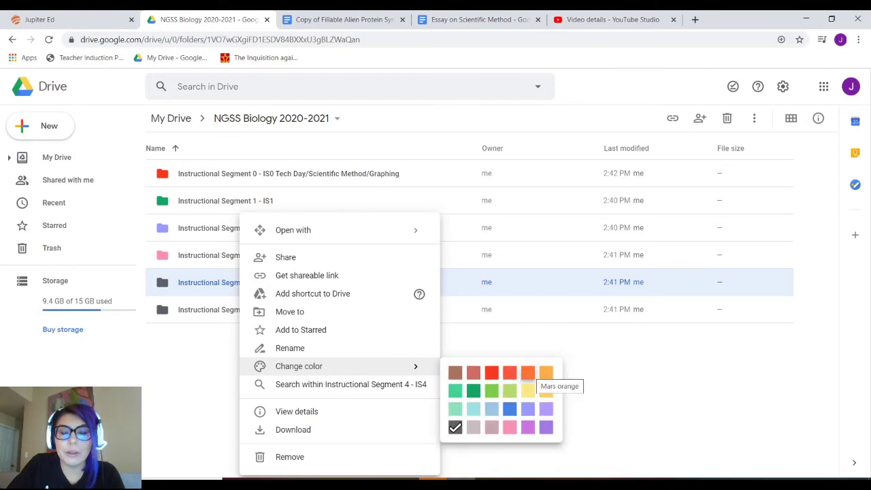
pyautogui.click(528, 374)
# Step: Color the Instructional Segment 5 folder pale yellow and clear the selection
pyautogui.rightClick(208, 310)
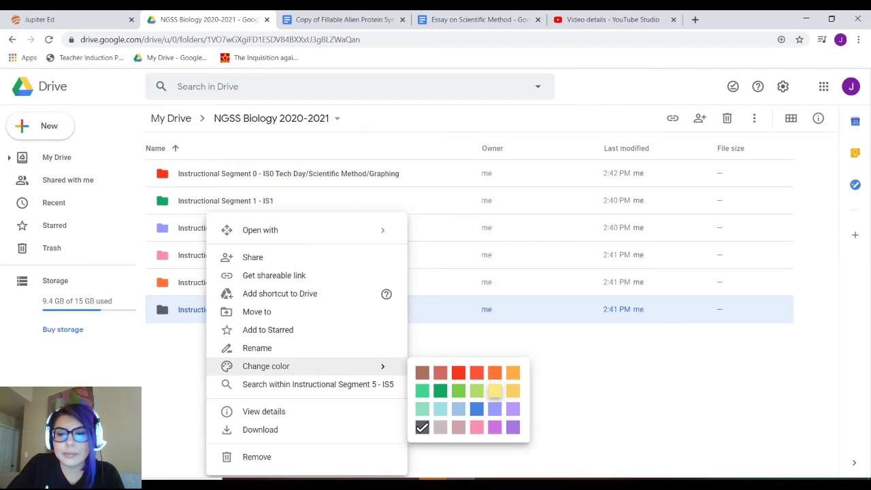
pyautogui.click(496, 393)
pyautogui.press('Escape')
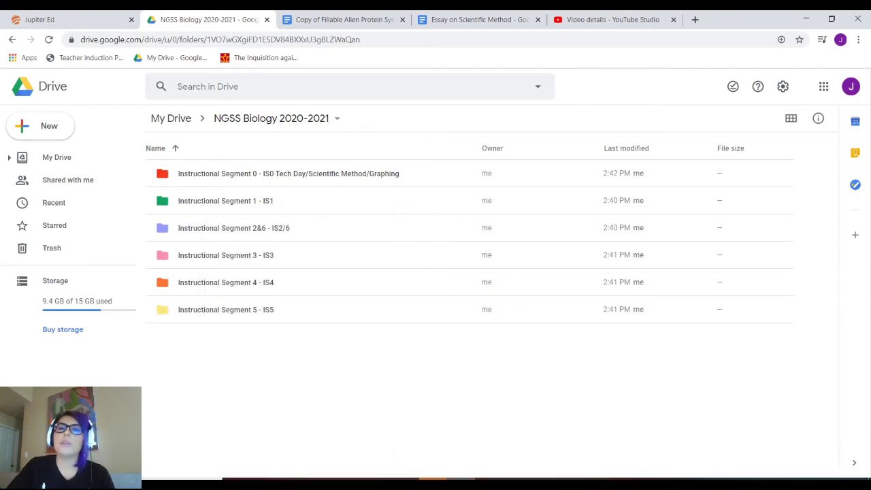
# Step: Change the color of the Instructional Segment 4 folder to blue and clear the selection
pyautogui.rightClick(208, 282)
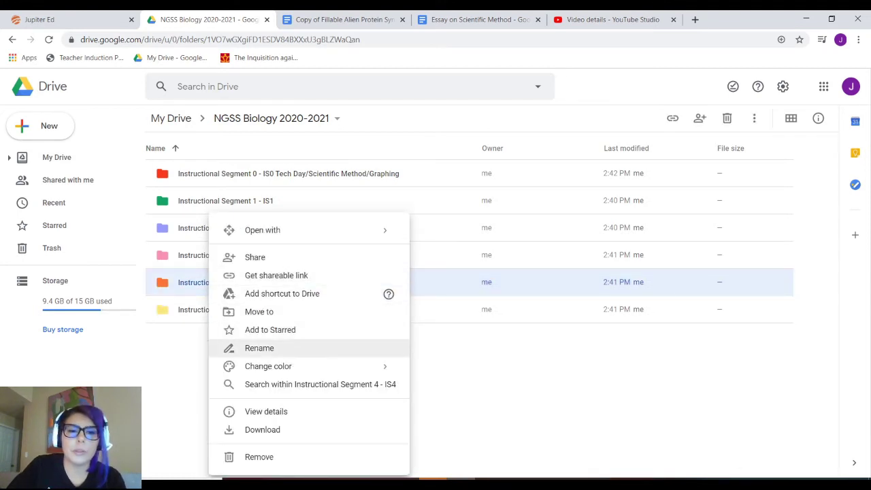
pyautogui.moveTo(272, 367)
pyautogui.click(479, 408)
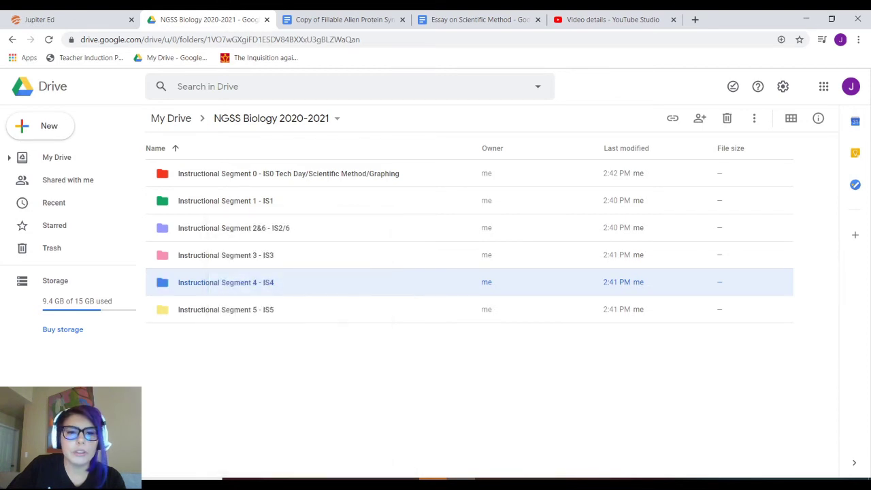
pyautogui.press('Escape')
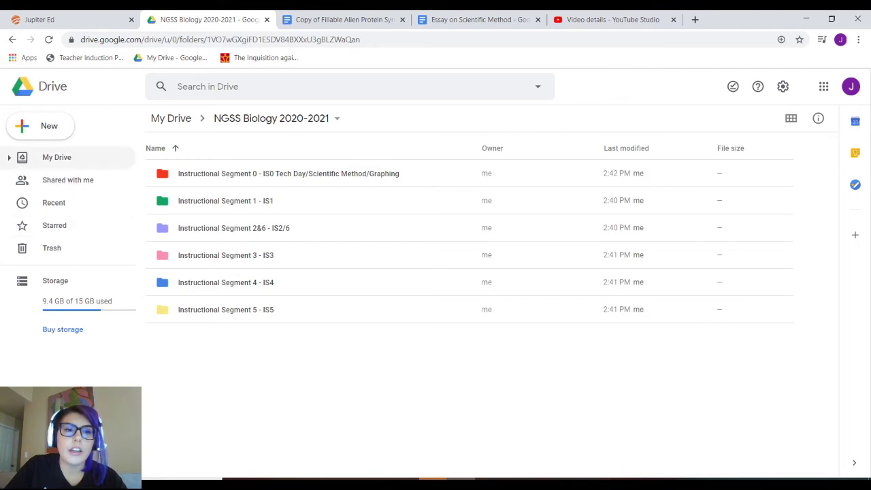
# Step: Return to the top level of My Drive
pyautogui.click(57, 157)
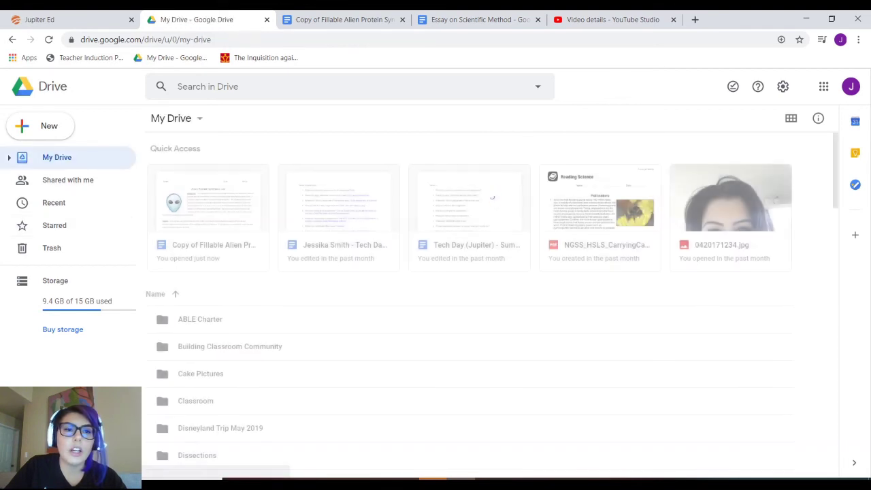
# Step: Move the Copy of Fillable Alien Protein Synthesis document into the Instructional Segment 4 - IS4 folder inside NGSS Biology 2020-2021
pyautogui.scroll(-4, 476, 307)
pyautogui.scroll(-10, 477, 313)
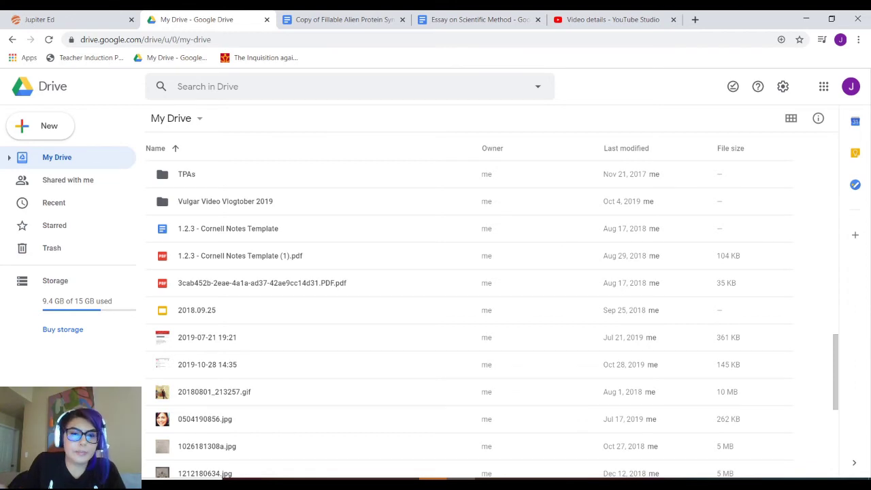
pyautogui.scroll(-5, 265, 412)
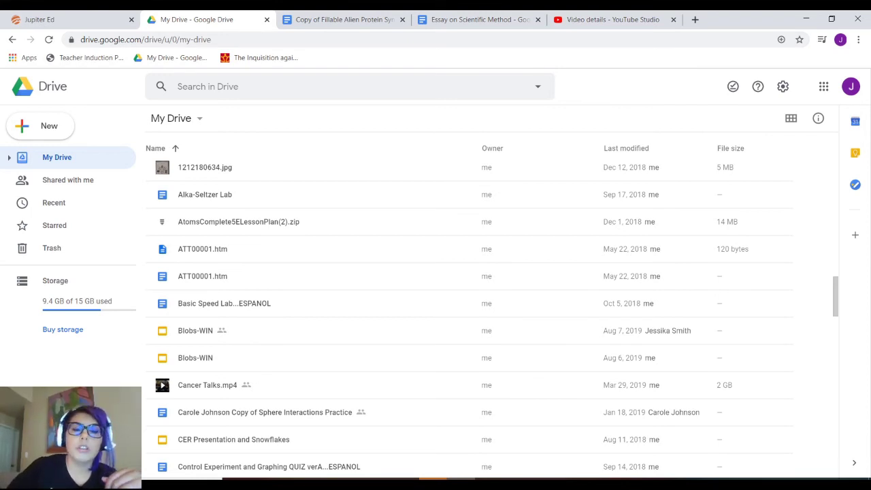
pyautogui.scroll(-5, 470, 320)
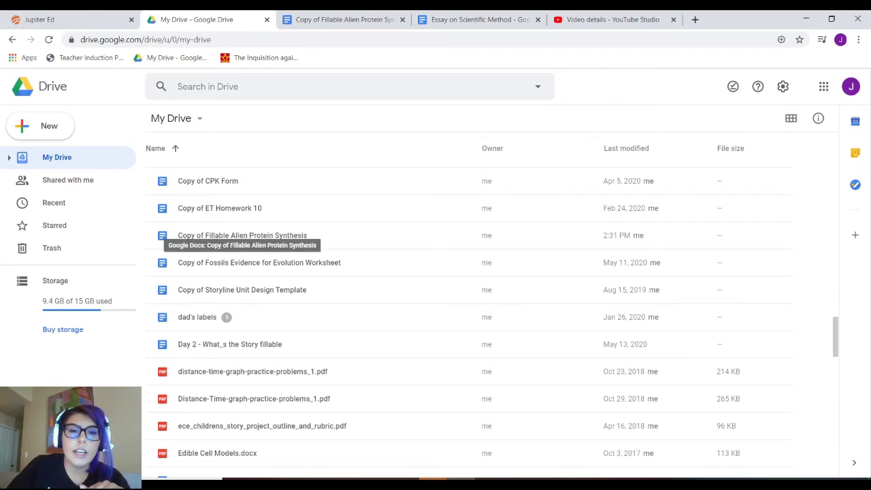
pyautogui.click(242, 235)
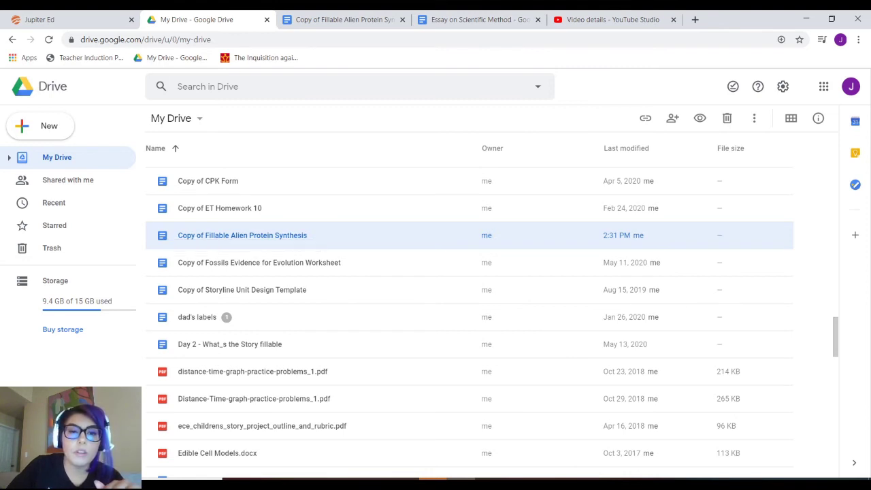
pyautogui.rightClick(201, 235)
pyautogui.press('Escape')
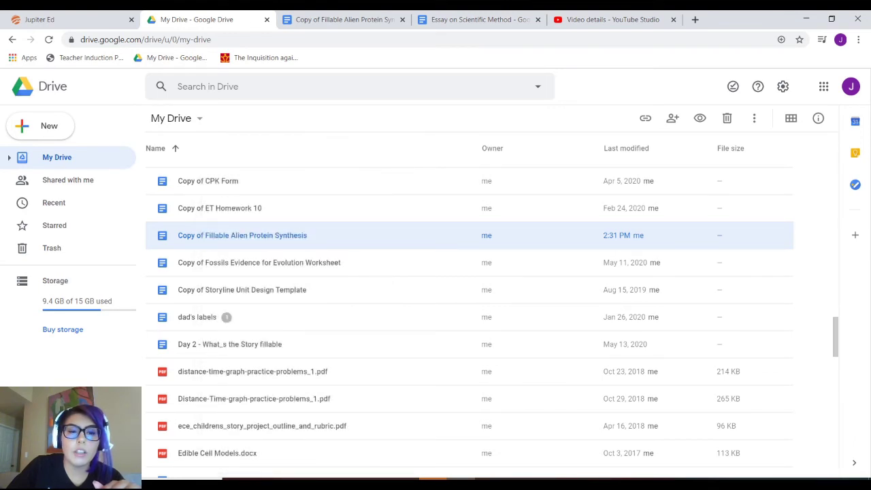
pyautogui.rightClick(202, 237)
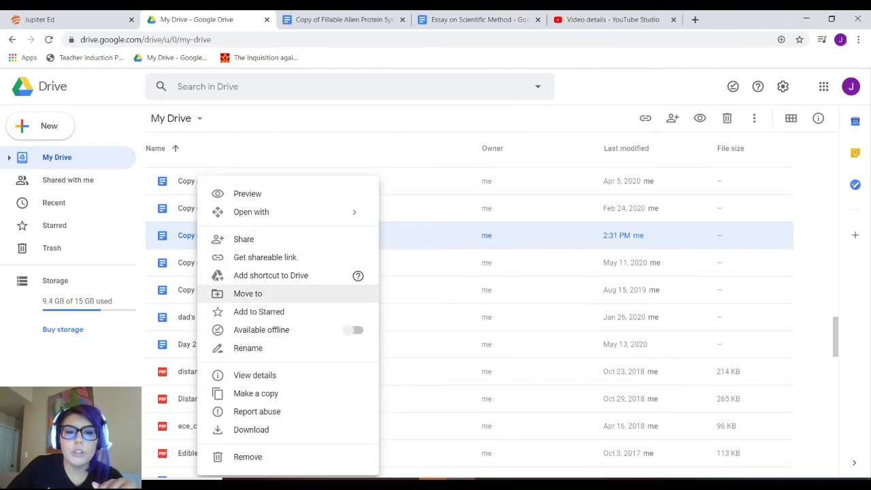
pyautogui.click(248, 293)
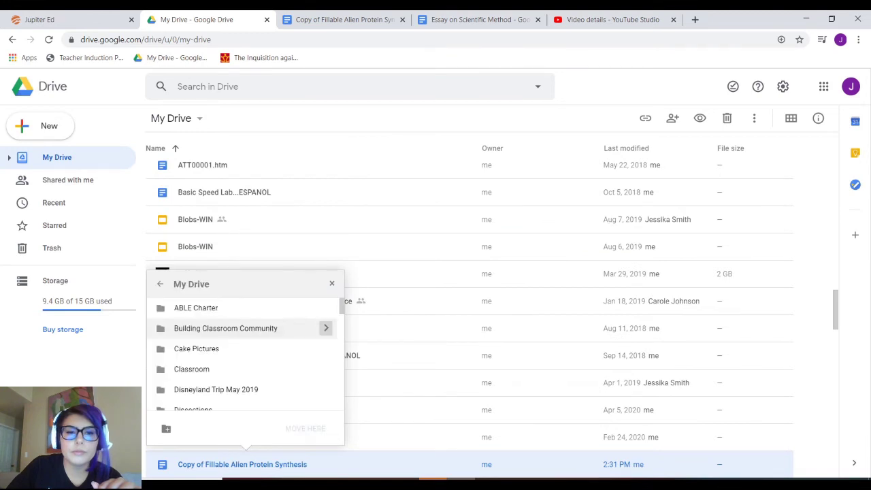
pyautogui.scroll(-4, 245, 354)
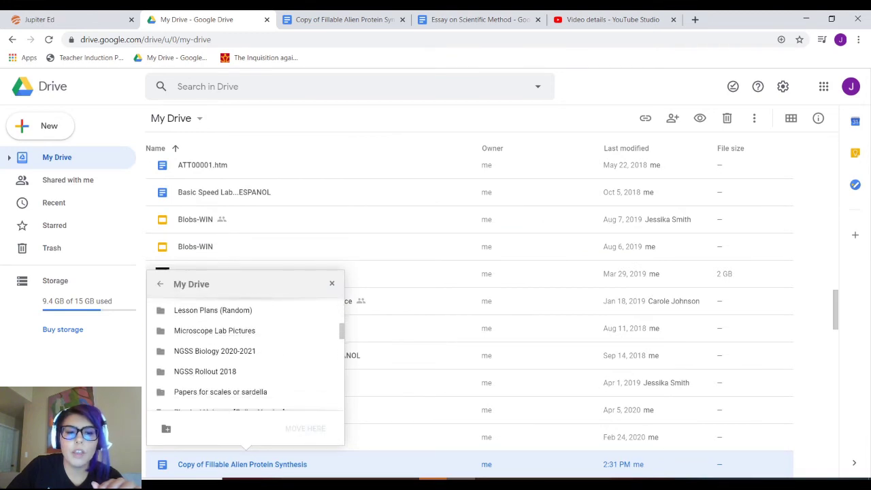
pyautogui.scroll(-1, 326, 349)
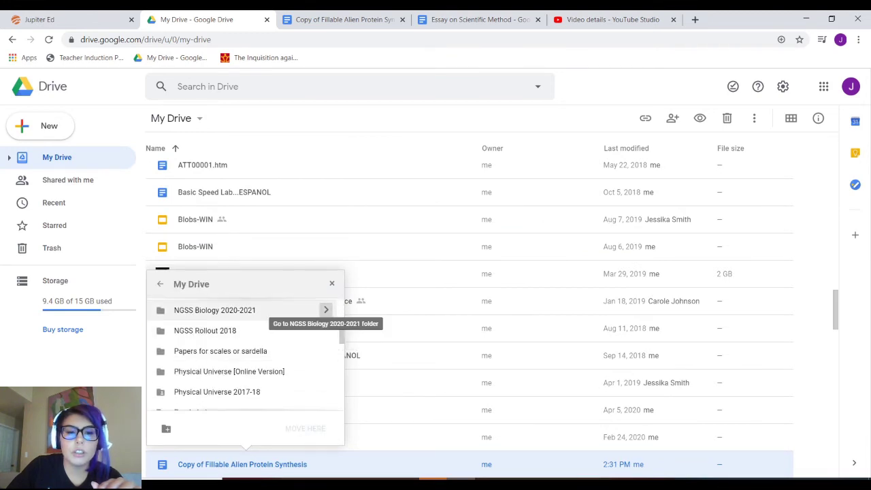
pyautogui.click(326, 309)
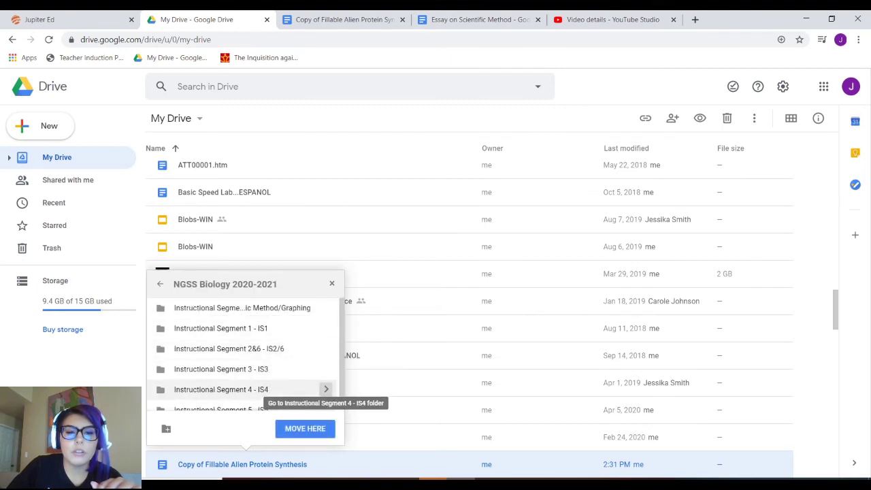
pyautogui.click(326, 389)
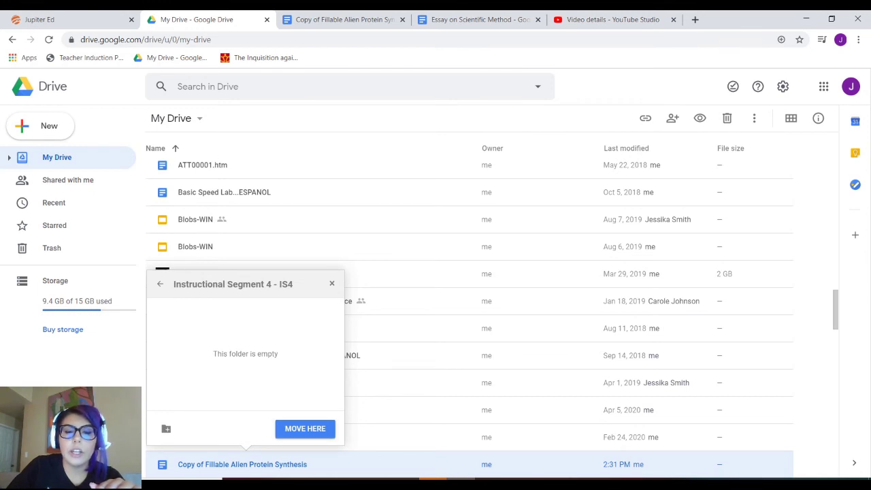
pyautogui.click(305, 428)
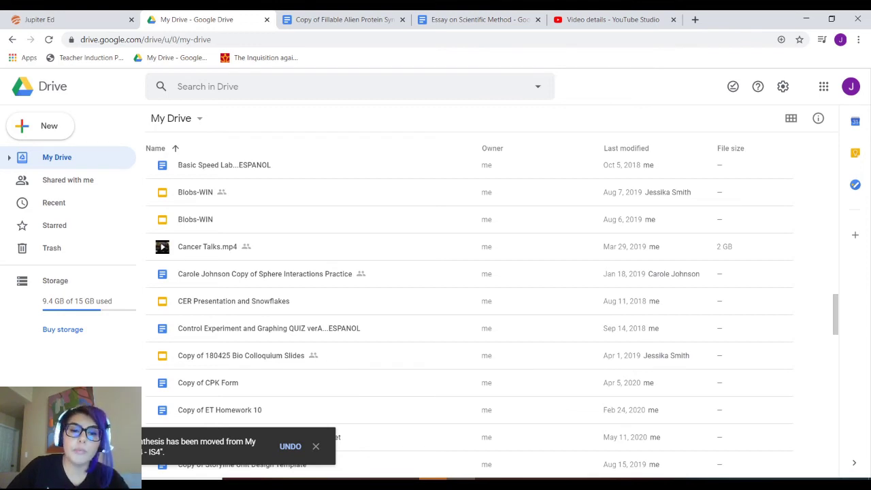
# Step: Move the Copy of Fossils Evidence for Evolution Worksheet document into the Instructional Segment 3 - IS3 folder
pyautogui.scroll(-2, 470, 307)
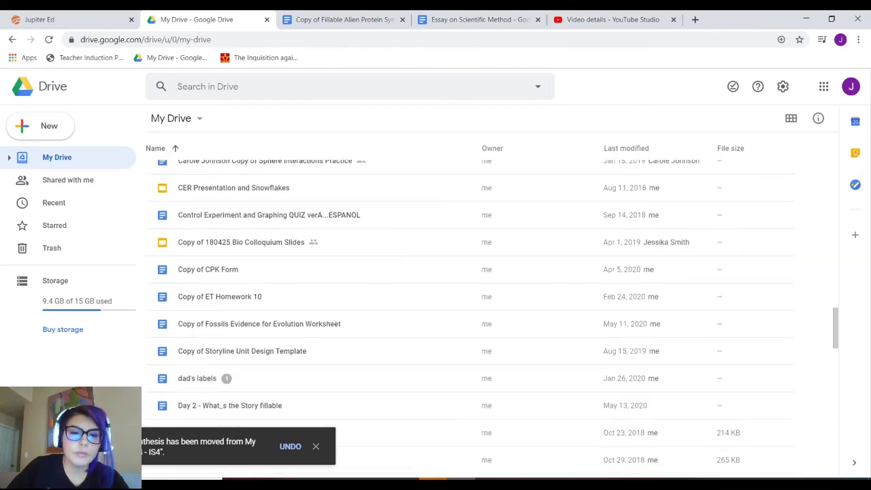
pyautogui.click(259, 324)
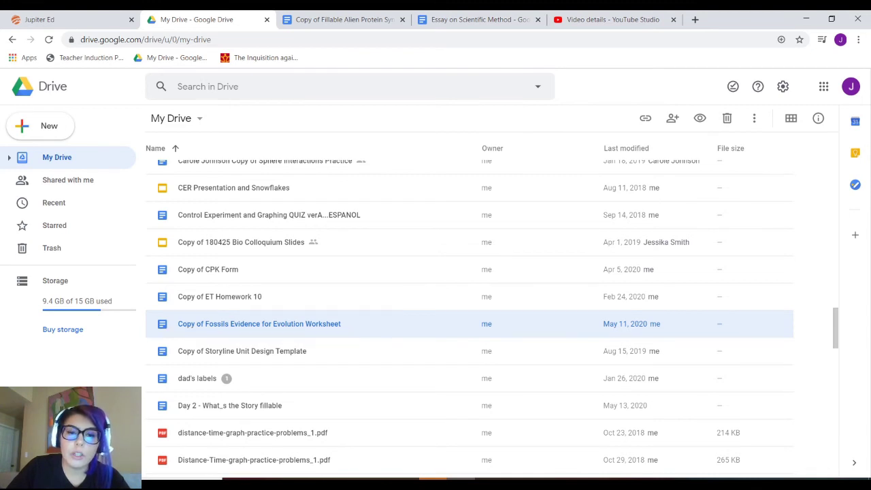
pyautogui.moveTo(262, 323); pyautogui.dragTo(61, 337)
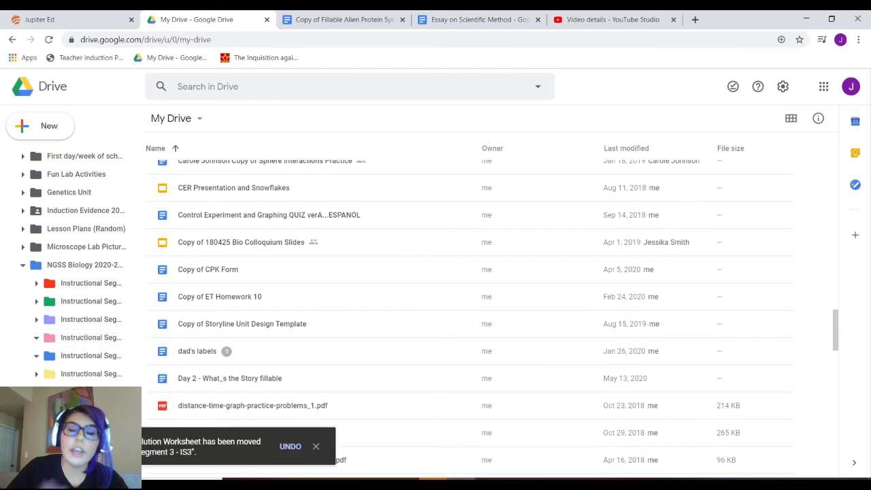
# Step: Look through the My Drive file list for another document to file, and check the open Essay on Scientific Method document
pyautogui.scroll(-4, 469, 313)
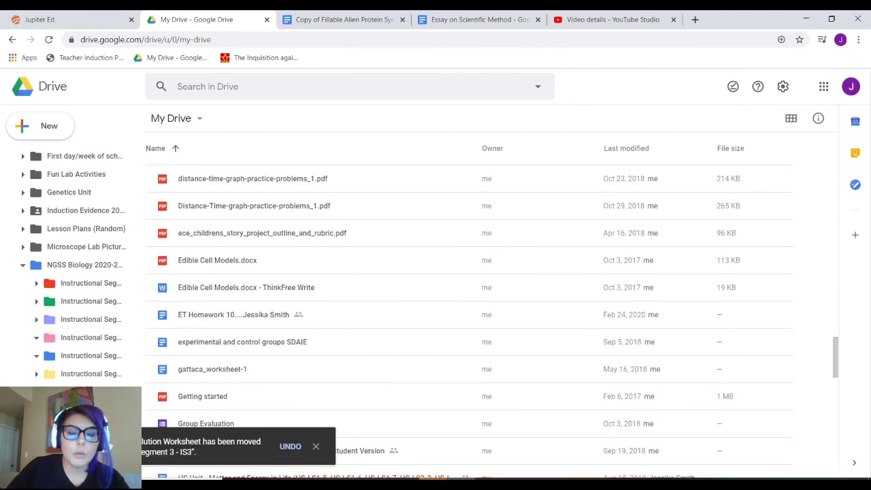
pyautogui.scroll(-2, 469, 313)
pyautogui.scroll(5, 469, 313)
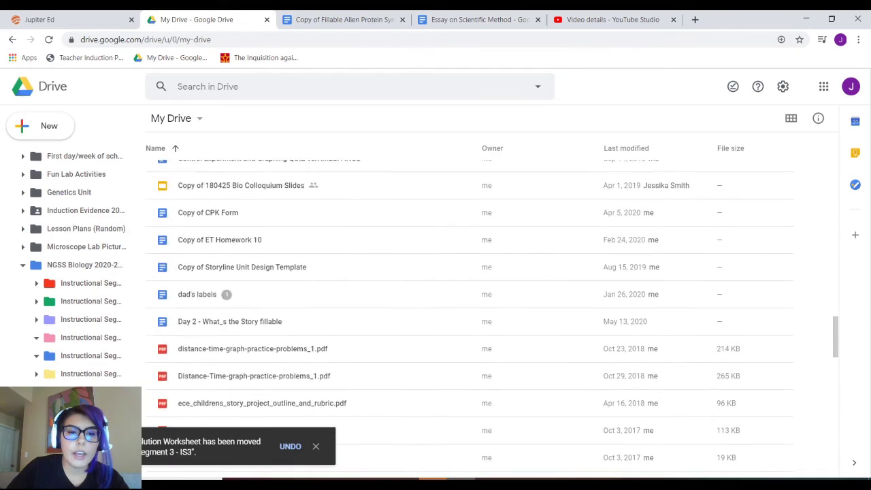
pyautogui.scroll(3, 470, 313)
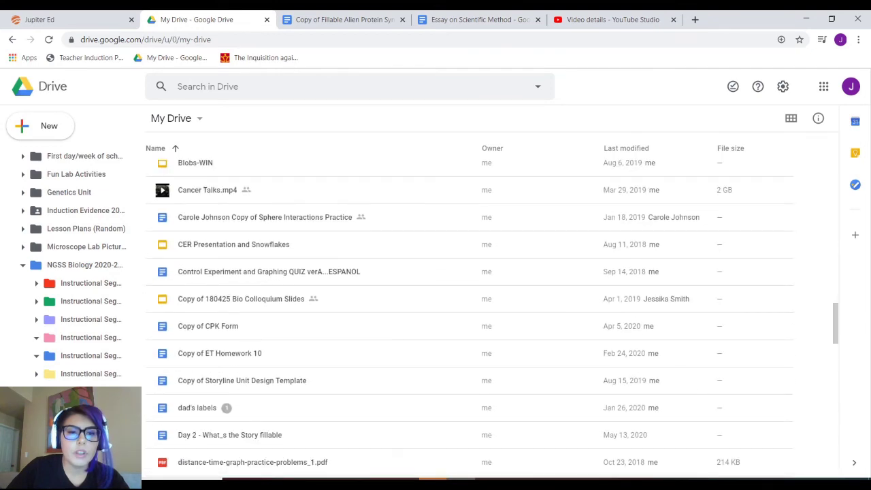
pyautogui.scroll(5, 469, 313)
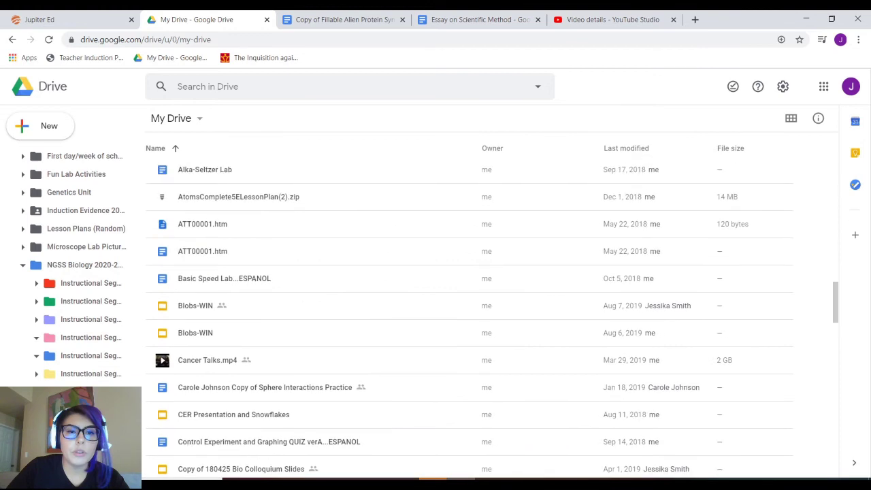
pyautogui.scroll(2, 470, 313)
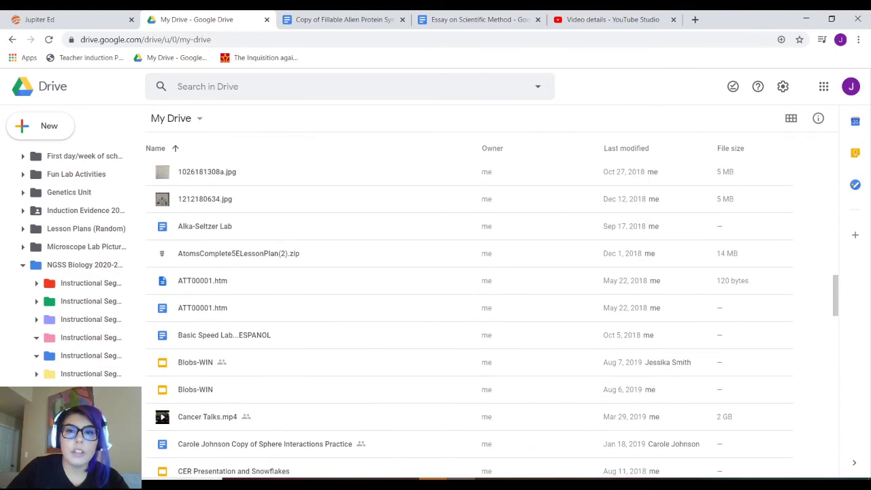
pyautogui.click(480, 19)
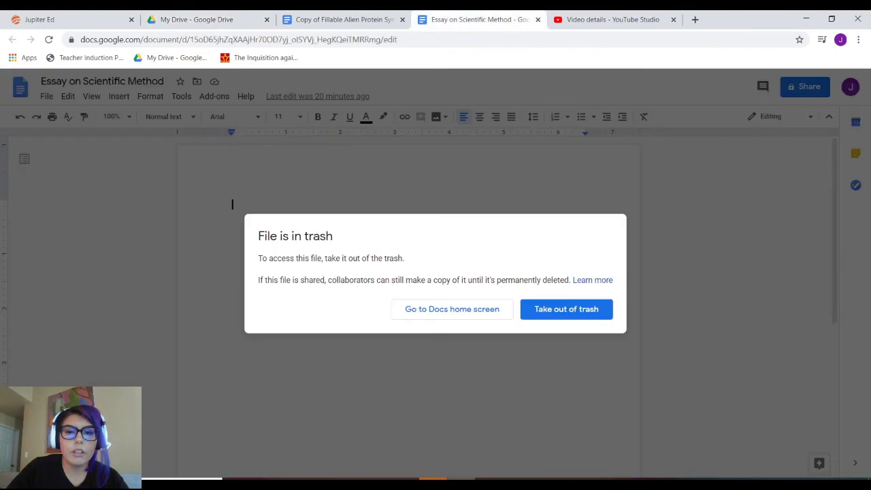
pyautogui.click(196, 19)
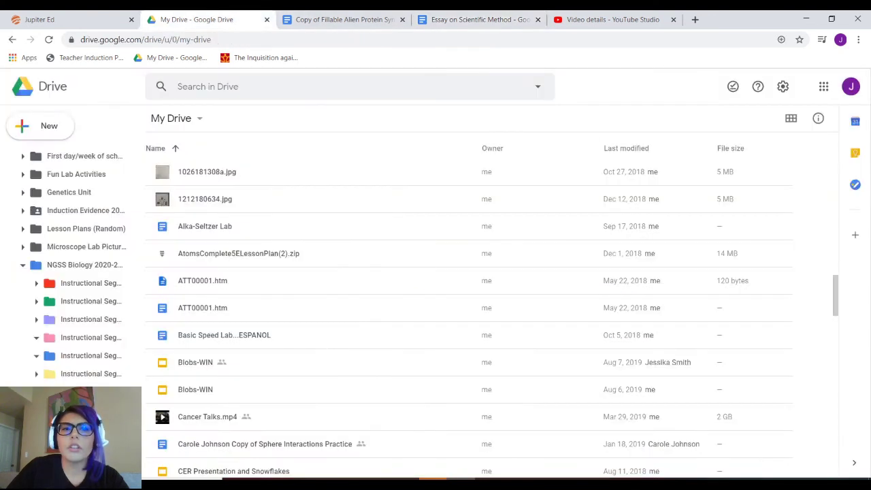
# Step: Open the Copy of CPK Form document from My Drive
pyautogui.scroll(-4, 469, 313)
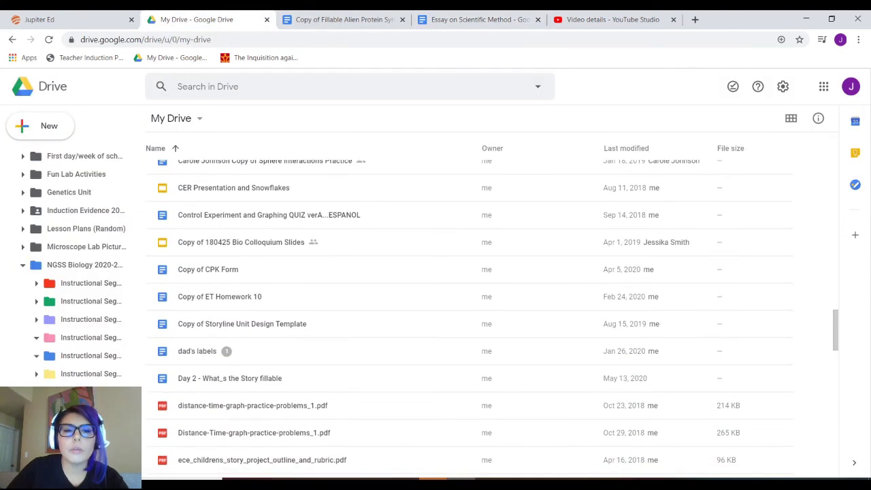
pyautogui.doubleClick(208, 269)
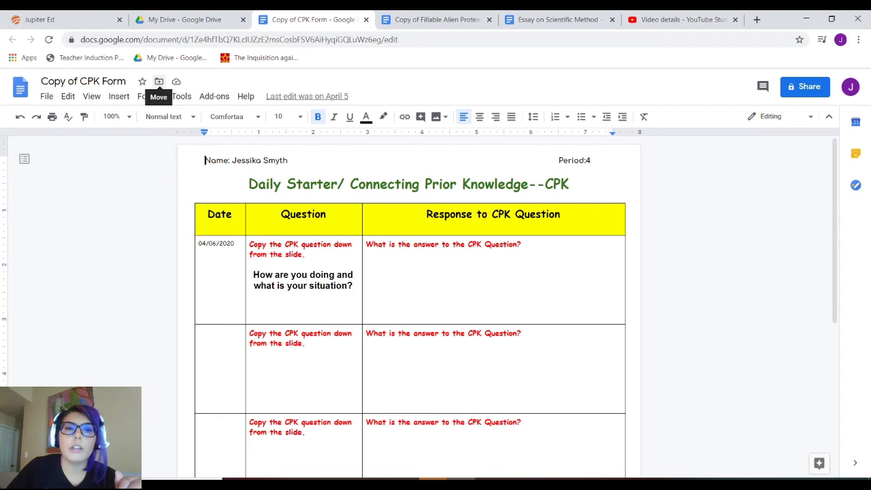
pyautogui.scroll(5, 159, 82)
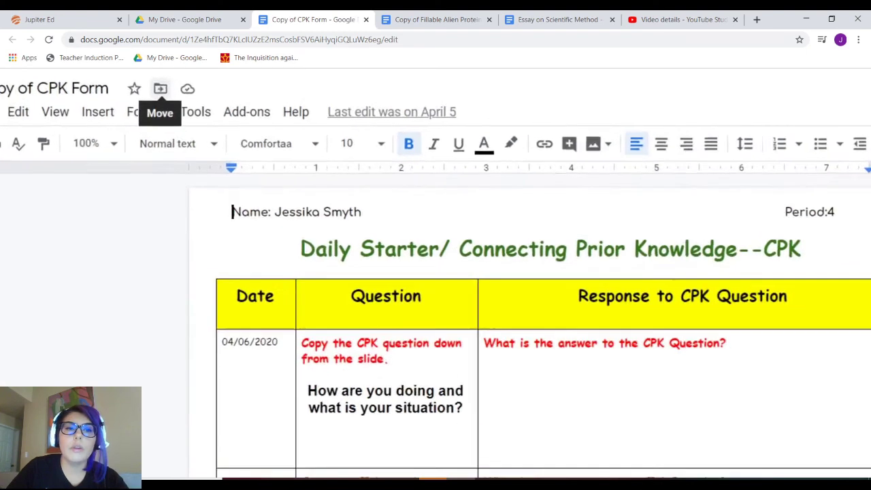
pyautogui.scroll(-5, 162, 91)
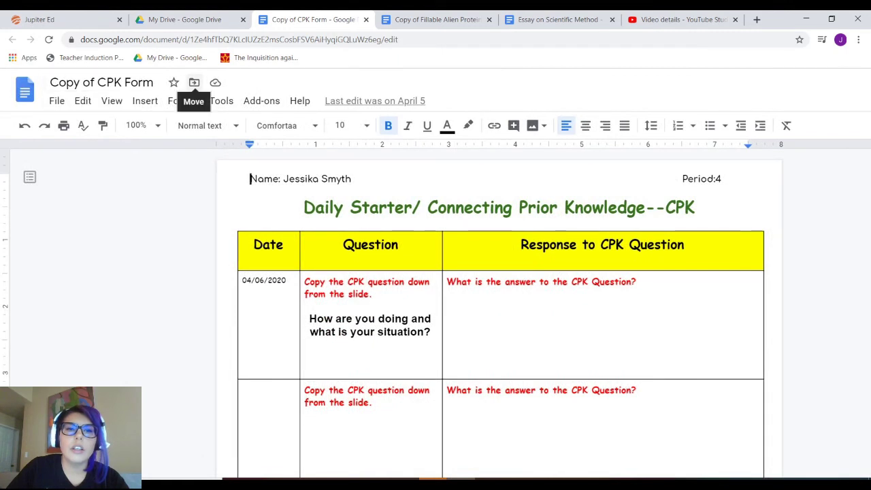
# Step: Move the open document into NGSS Biology 2020-2021's Instructional Segment 0 - IS0 Tech Day/Scientific Method/Graphing folder and return to My Drive
pyautogui.click(194, 82)
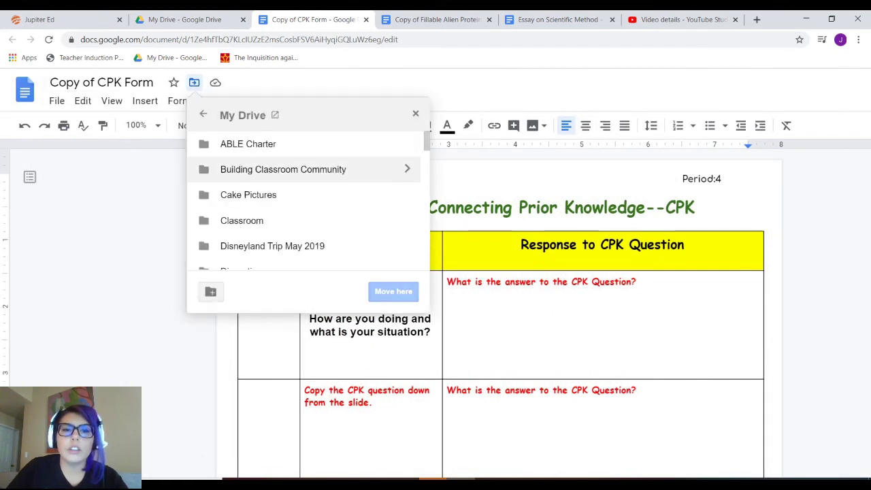
pyautogui.scroll(-3, 306, 201)
pyautogui.scroll(-5, 306, 197)
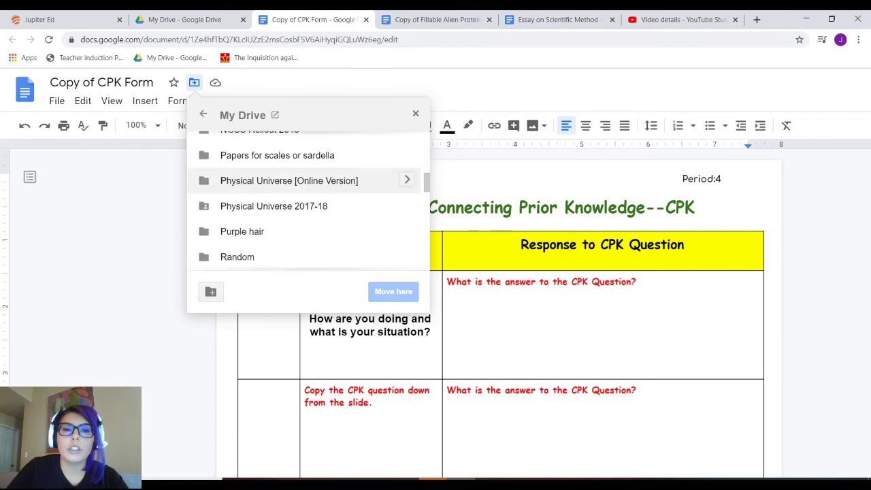
pyautogui.scroll(3, 306, 190)
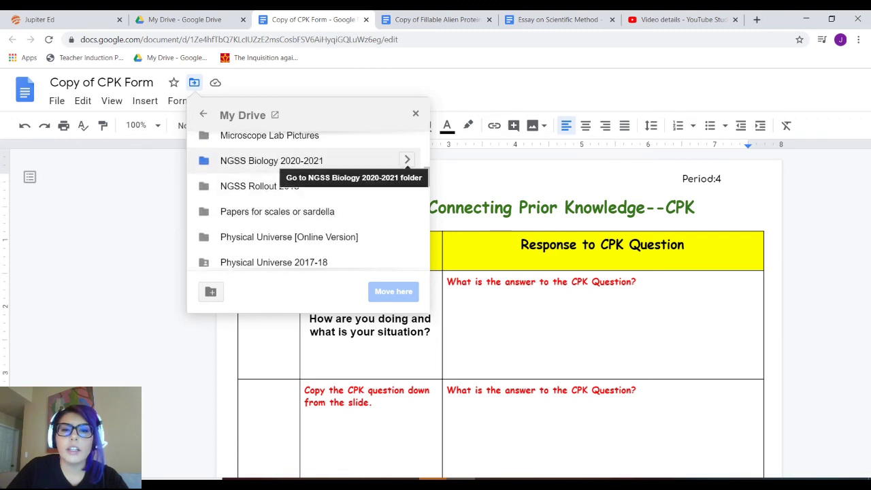
pyautogui.click(406, 160)
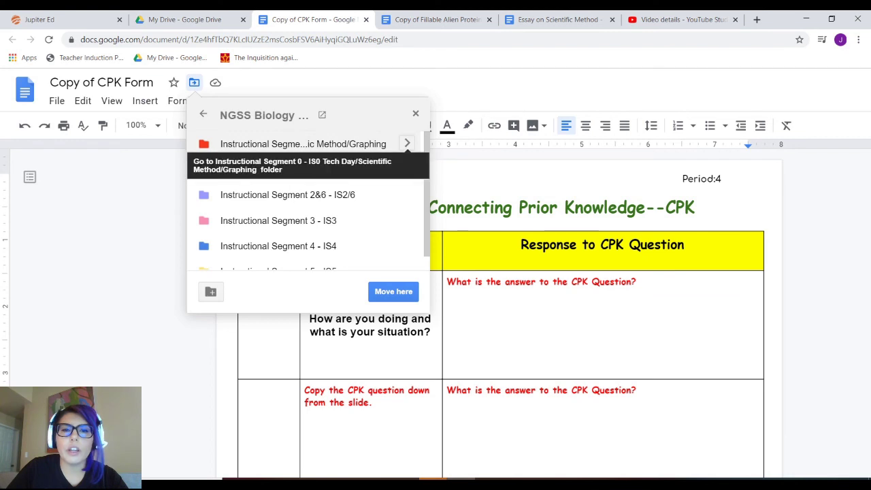
pyautogui.click(406, 144)
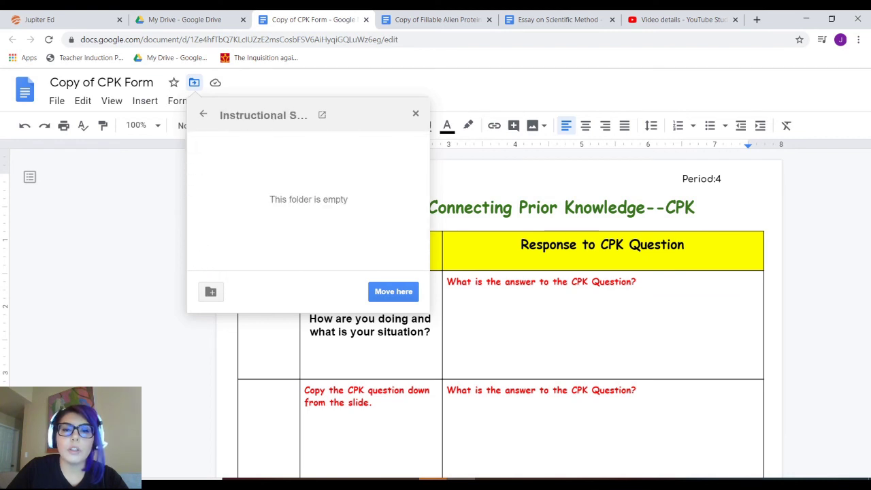
pyautogui.click(393, 291)
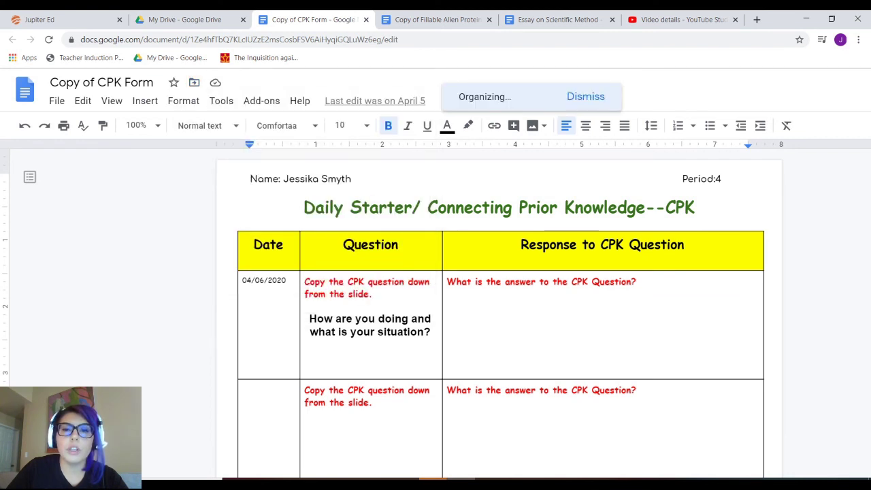
pyautogui.hotkey('ctrl', '-')
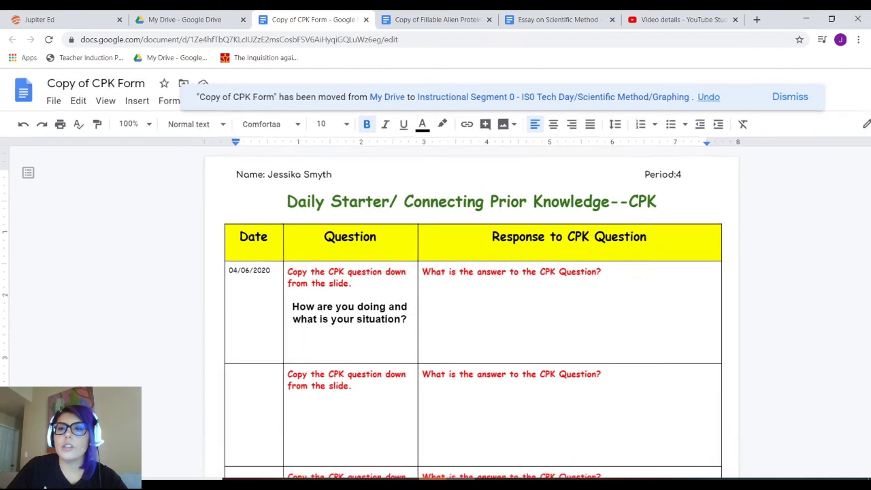
pyautogui.click(576, 183)
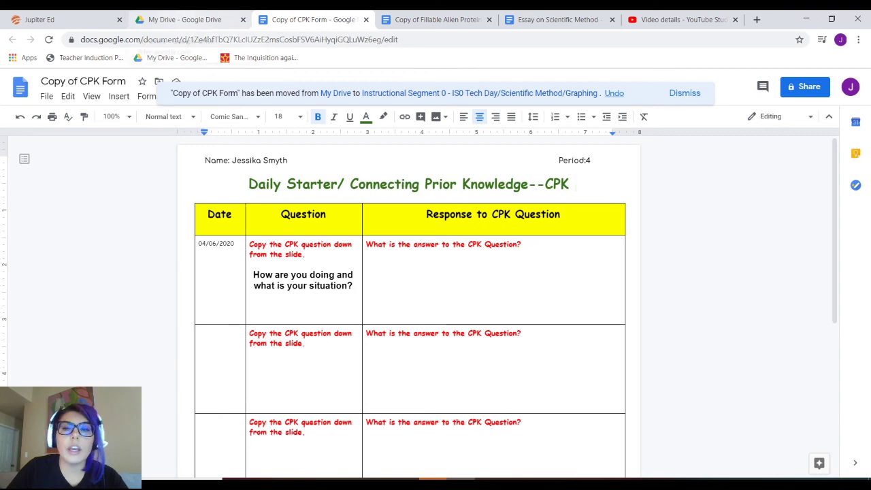
pyautogui.click(184, 19)
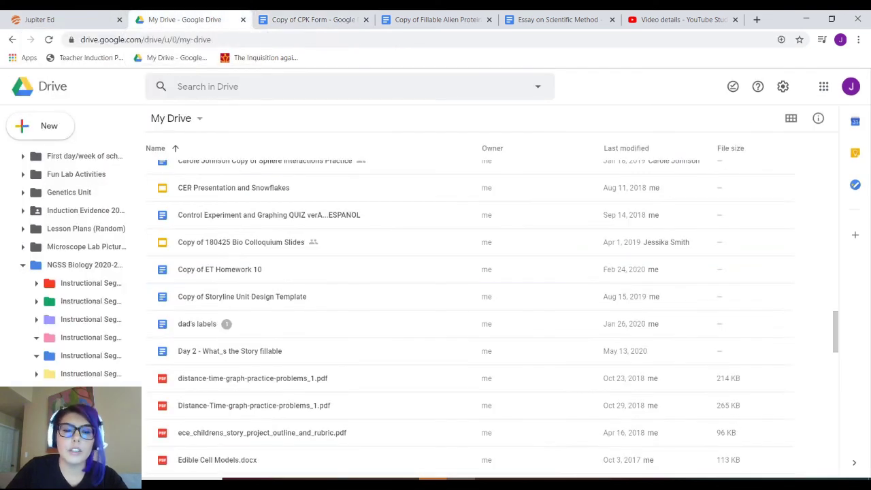
# Step: Check the filed documents inside NGSS Biology 2020-2021's Instructional Segment 0, Instructional Segment 3 - IS3 and Instructional Segment 4 - IS4 folders
pyautogui.scroll(10, 469, 307)
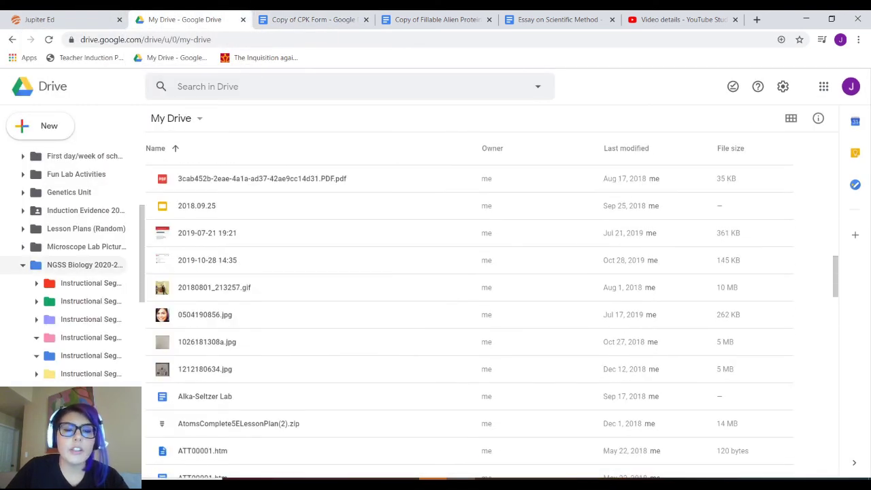
pyautogui.click(85, 265)
pyautogui.doubleClick(288, 173)
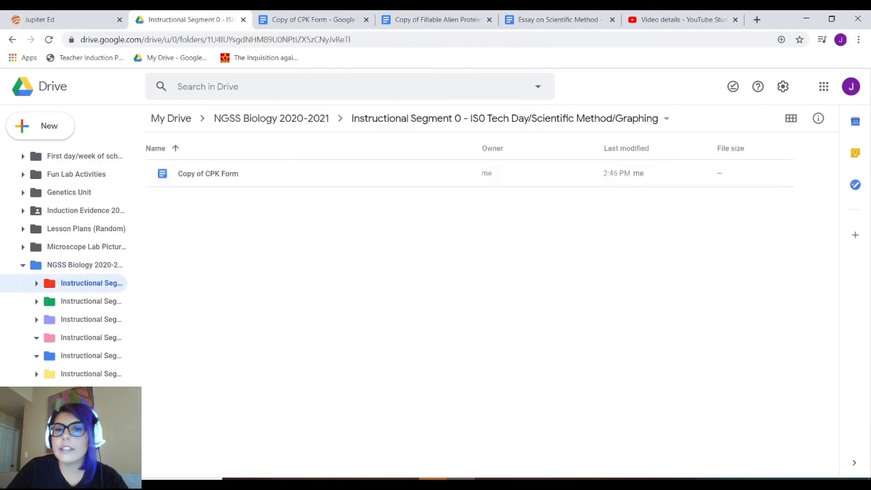
pyautogui.click(271, 118)
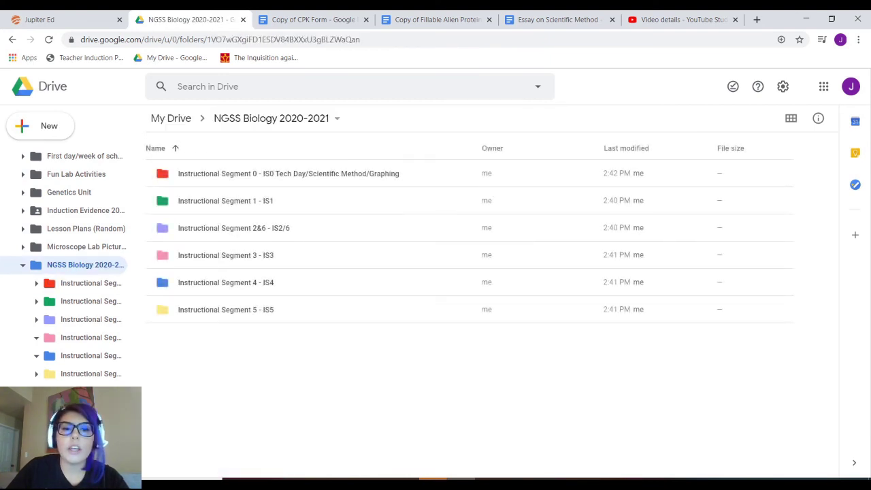
pyautogui.doubleClick(225, 255)
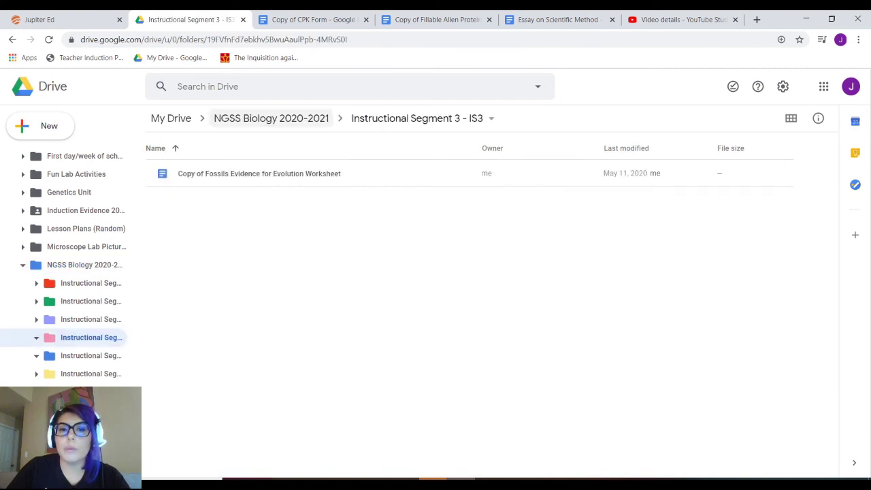
pyautogui.click(270, 119)
pyautogui.doubleClick(225, 281)
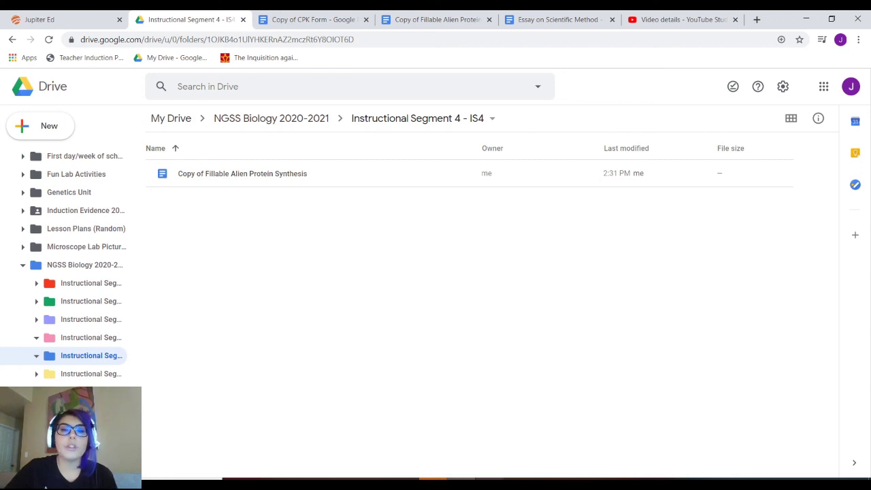
pyautogui.click(490, 429)
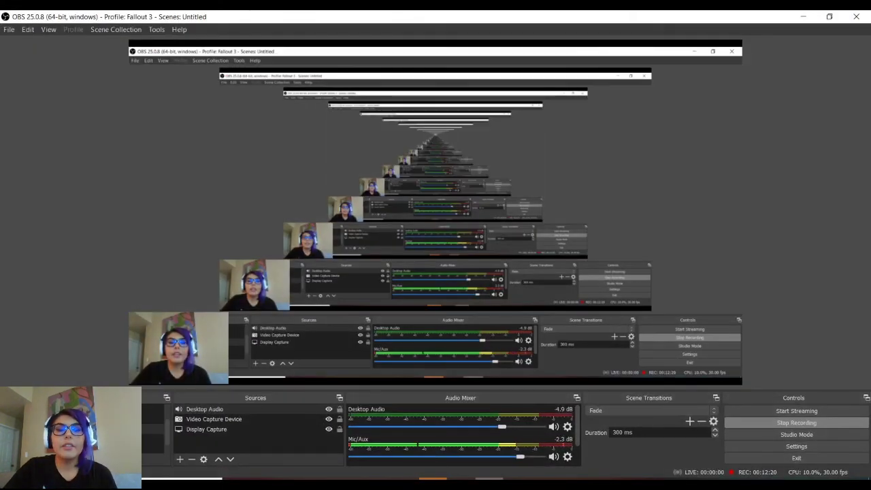